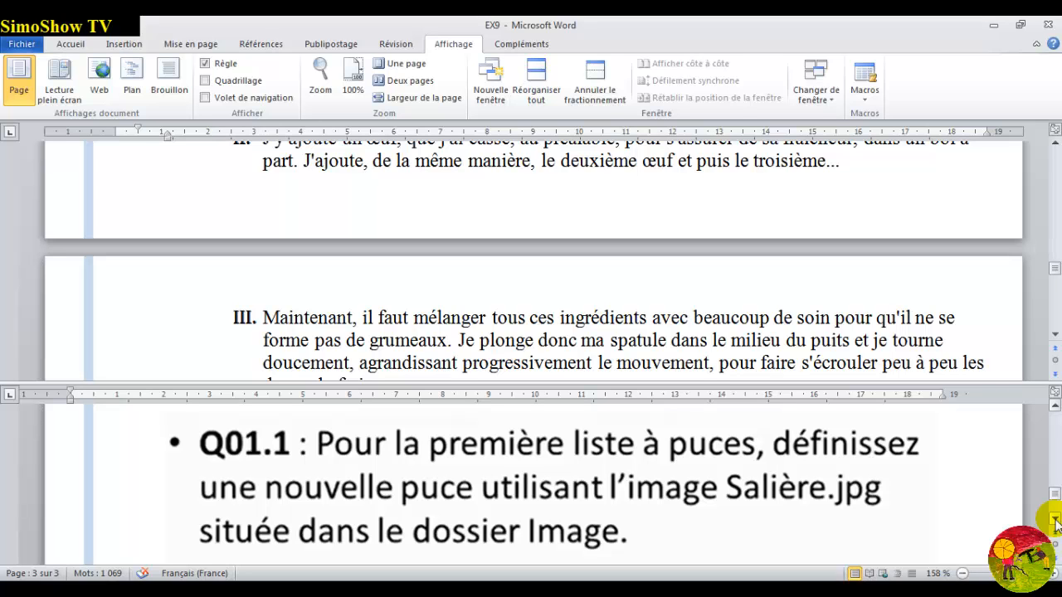
Start defining a new picture bullet for the three-item list under the heading Puces et numeros, up to importing an image file.
left_click_drag(1055, 268, 1047, 170)
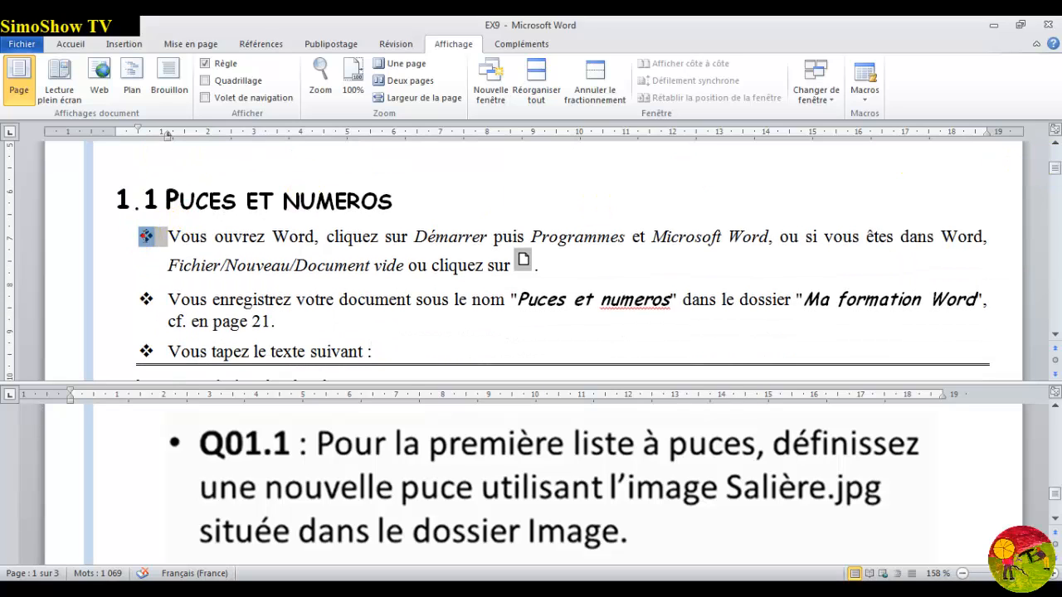
left_click(160, 259)
left_click_drag(164, 235, 176, 358)
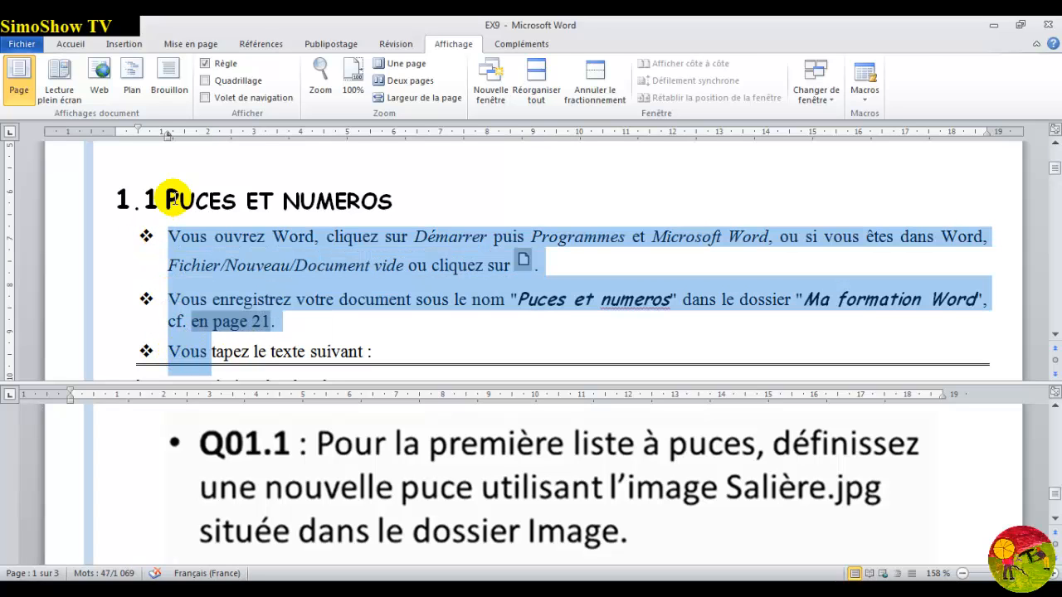
left_click(71, 44)
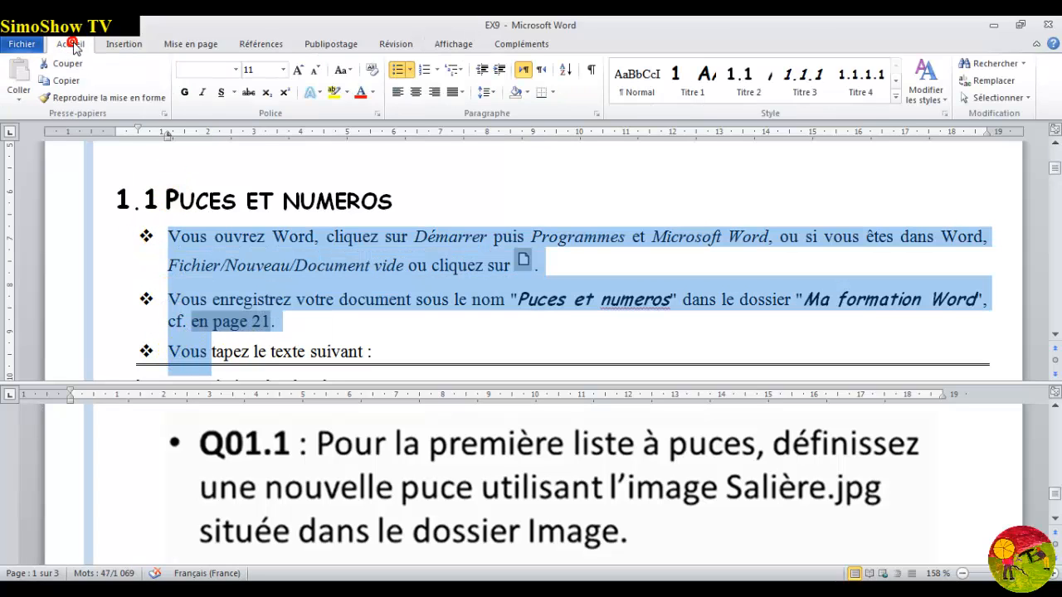
left_click(409, 72)
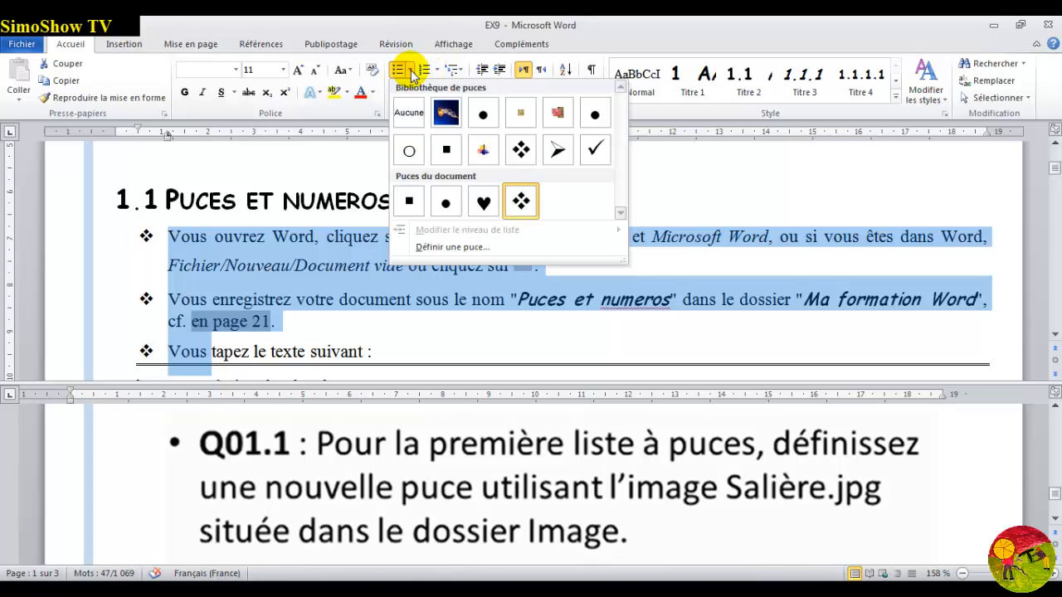
left_click(453, 248)
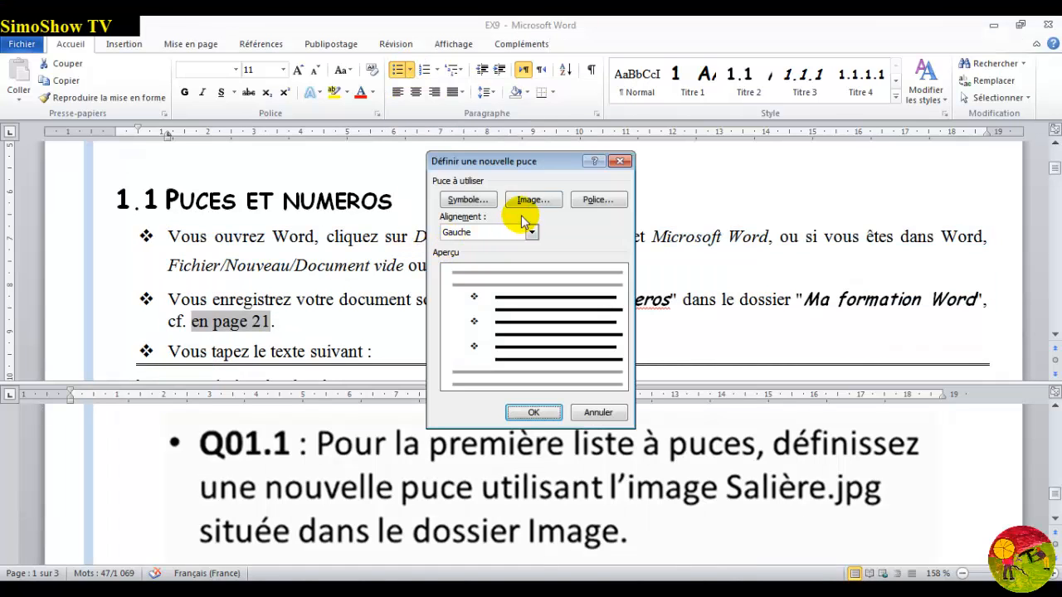
left_click(528, 201)
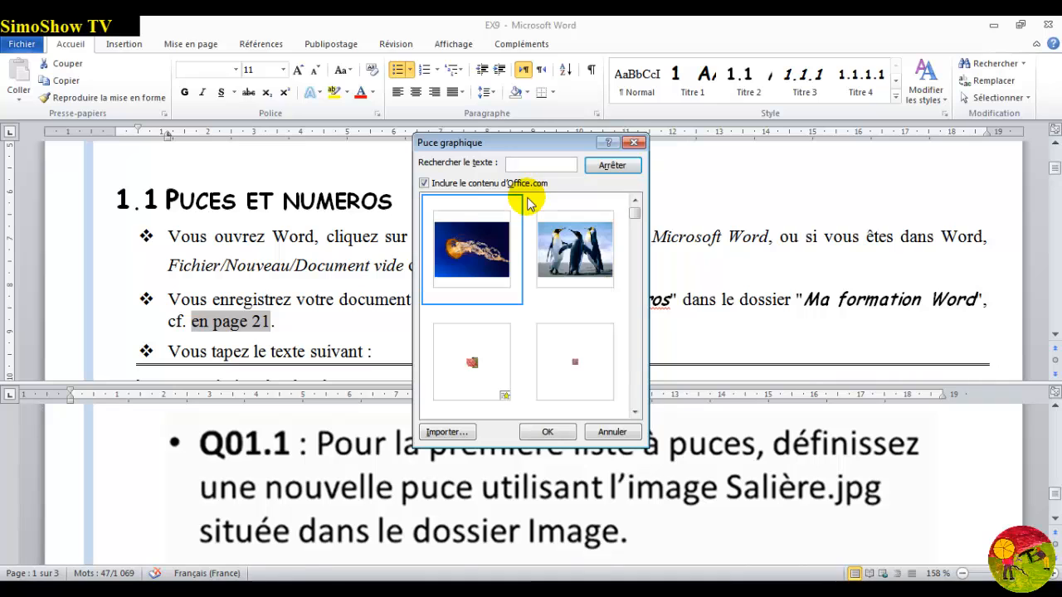
left_click(448, 432)
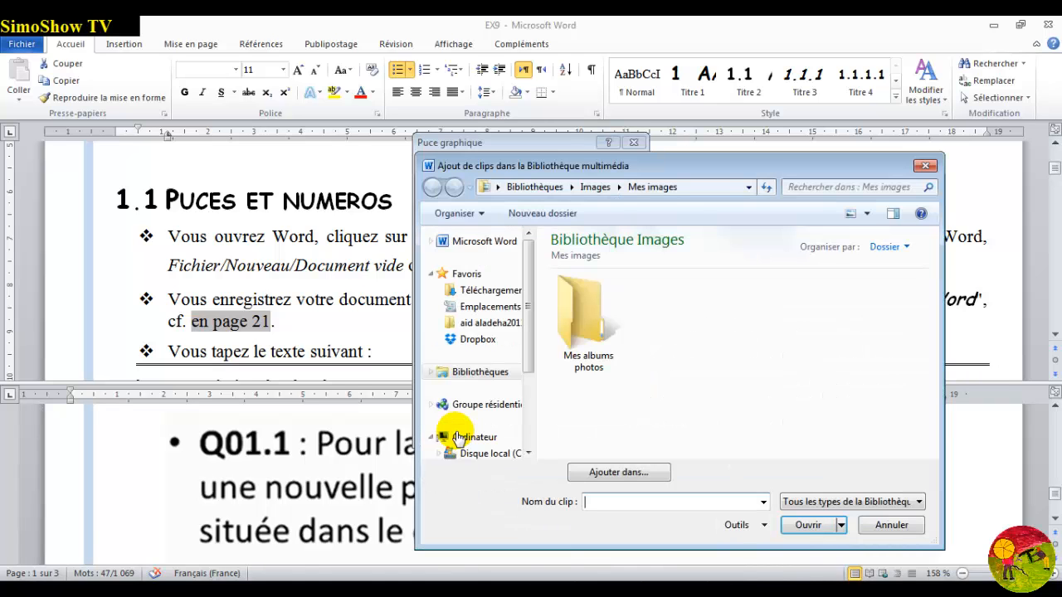
Import the Chrysanthème image from the Échantillons d'images folder and apply it as the list's bullet.
double_click(592, 336)
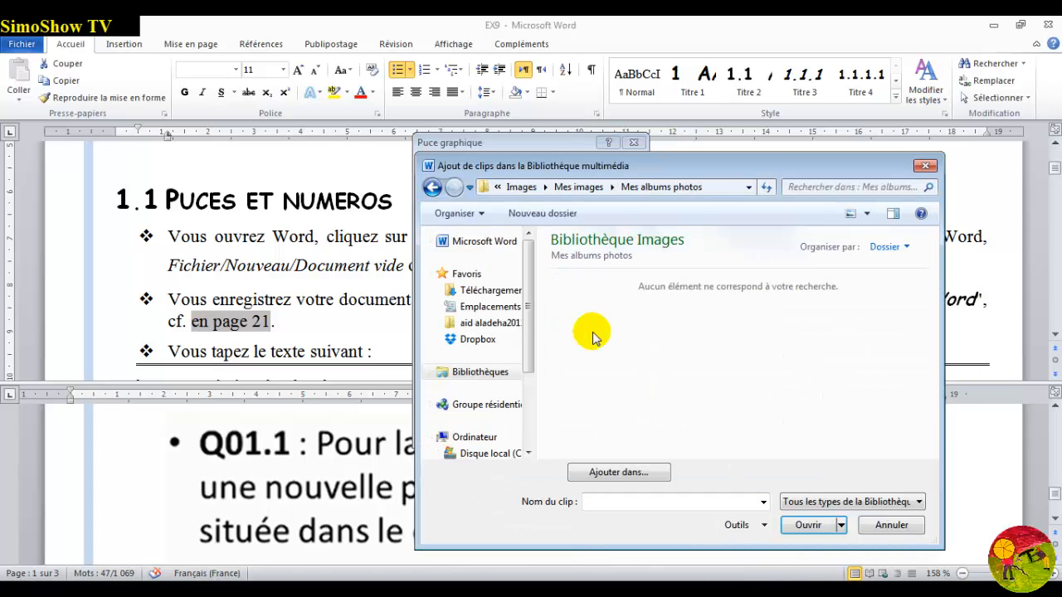
left_click(579, 187)
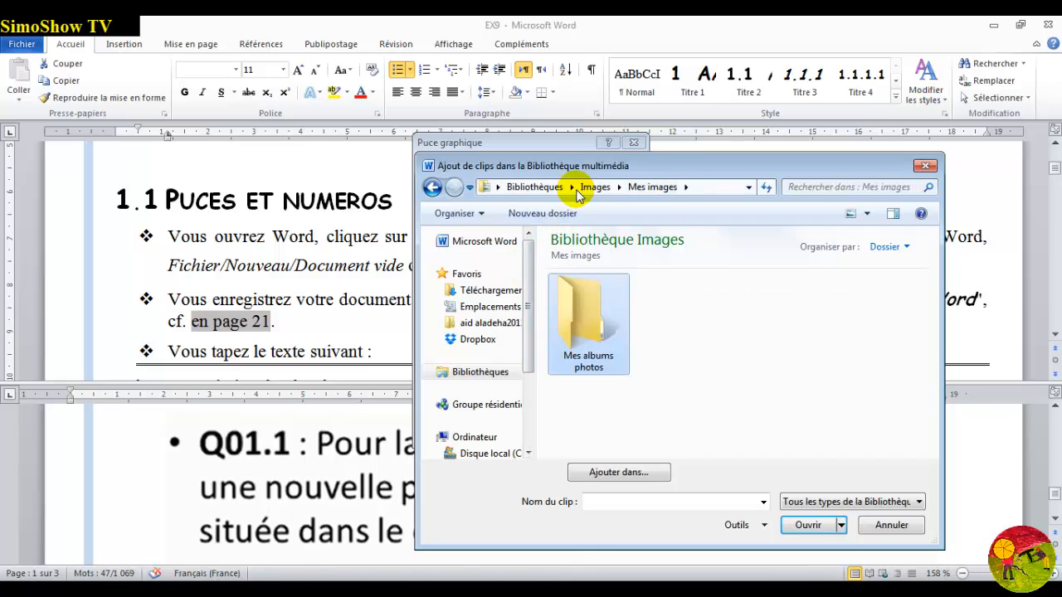
left_click(535, 187)
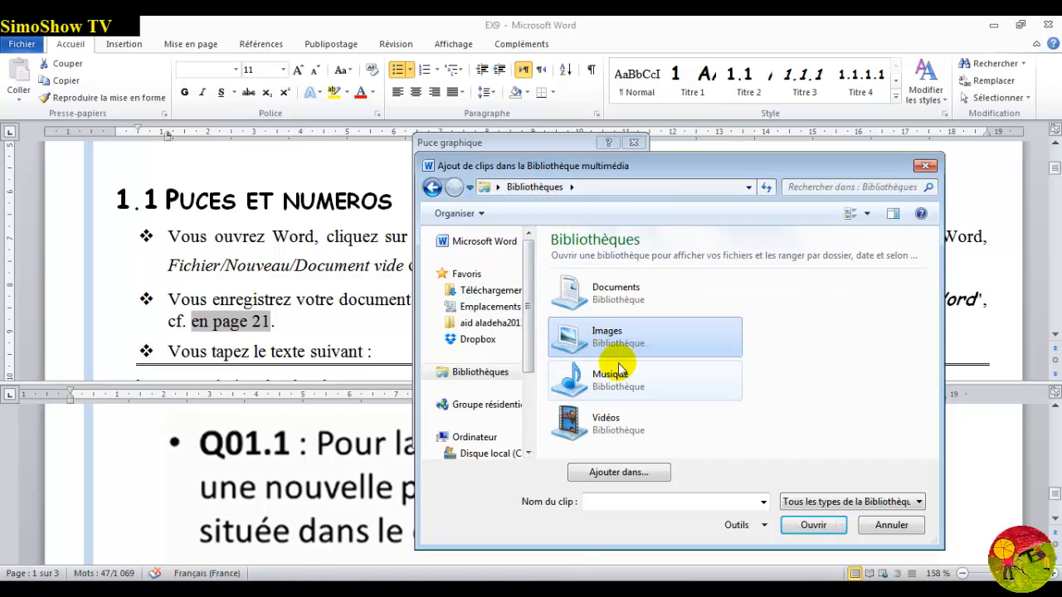
double_click(574, 345)
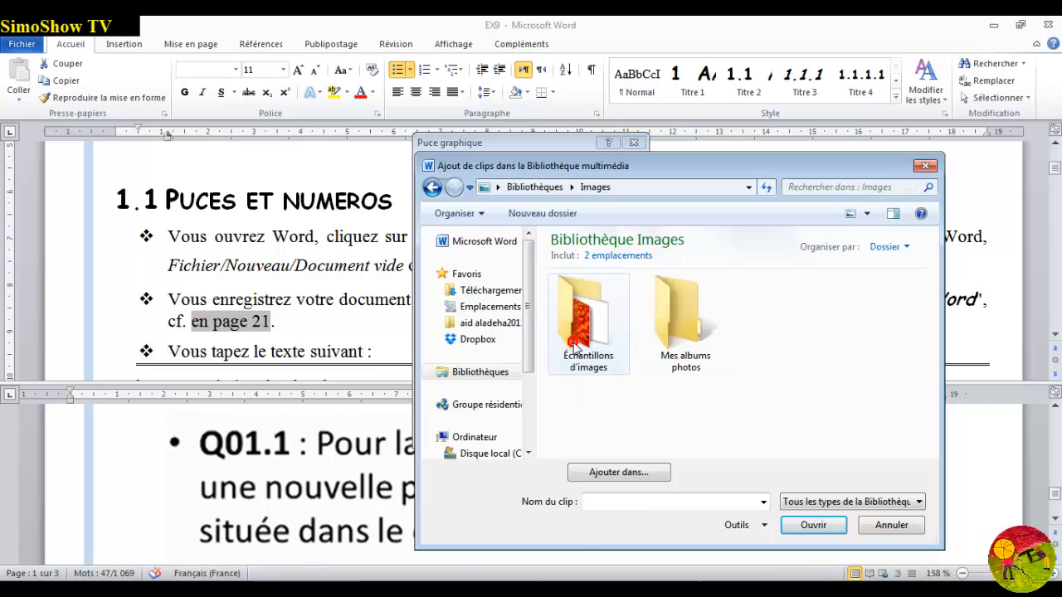
double_click(575, 342)
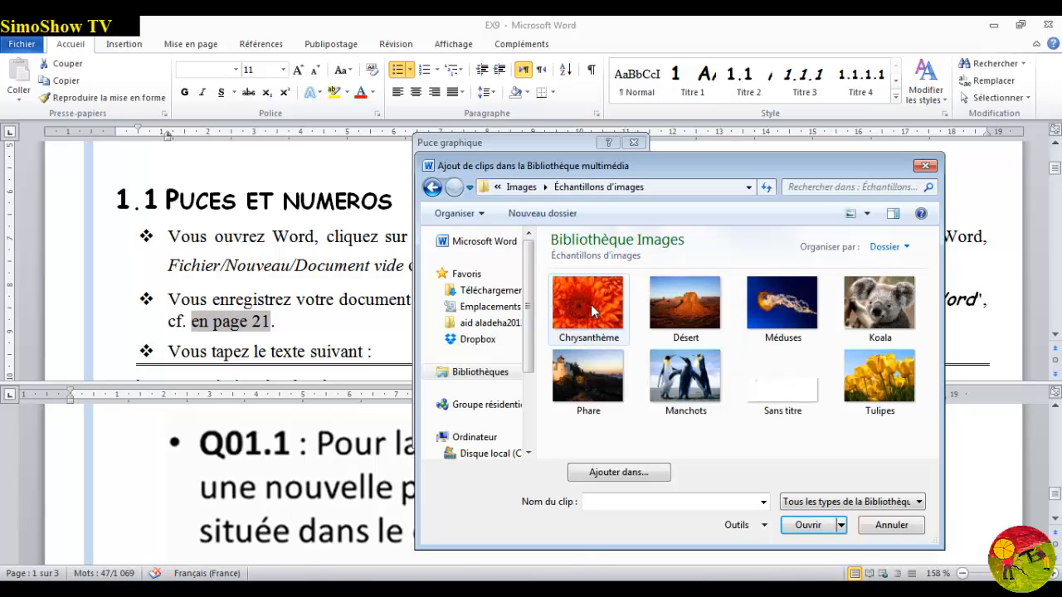
left_click(588, 304)
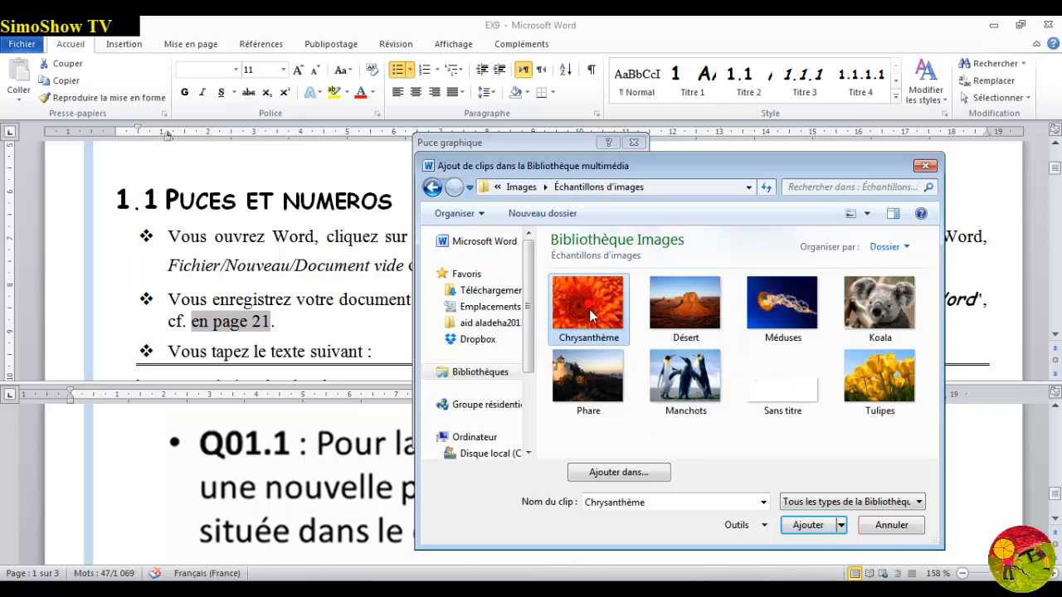
left_click(809, 528)
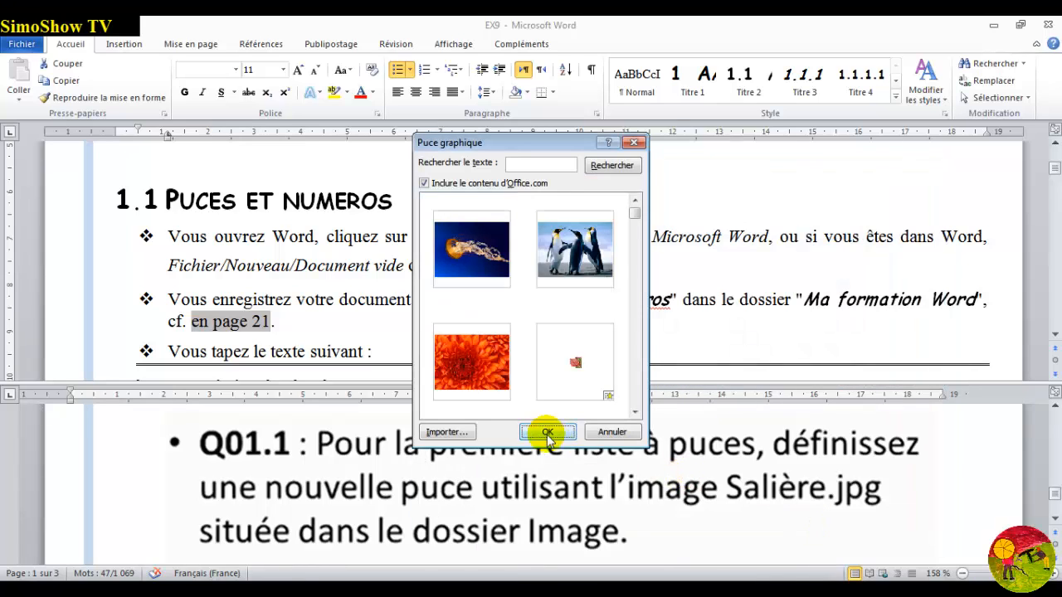
left_click(547, 431)
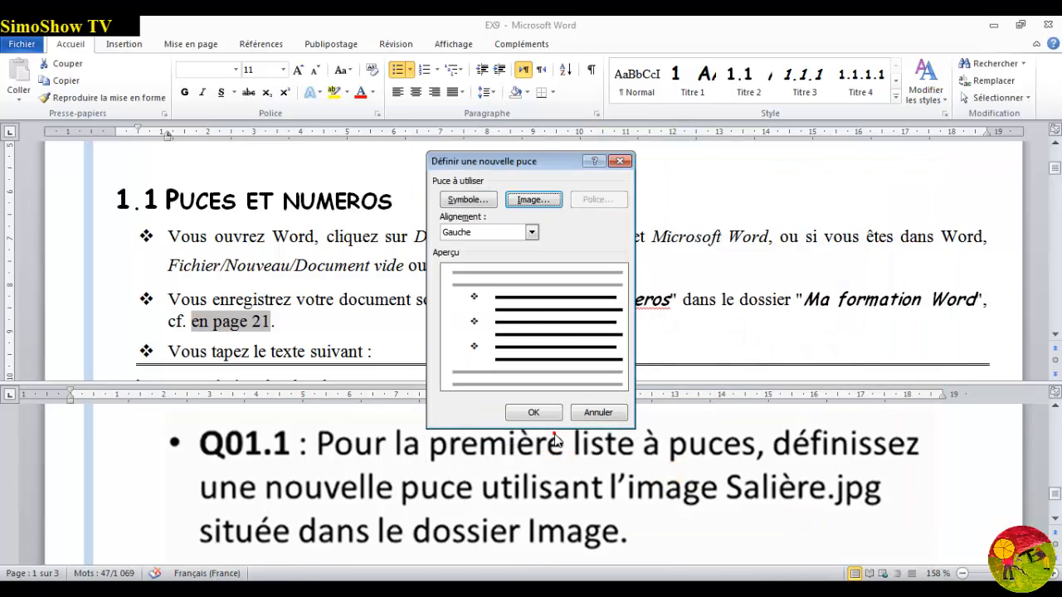
left_click(534, 413)
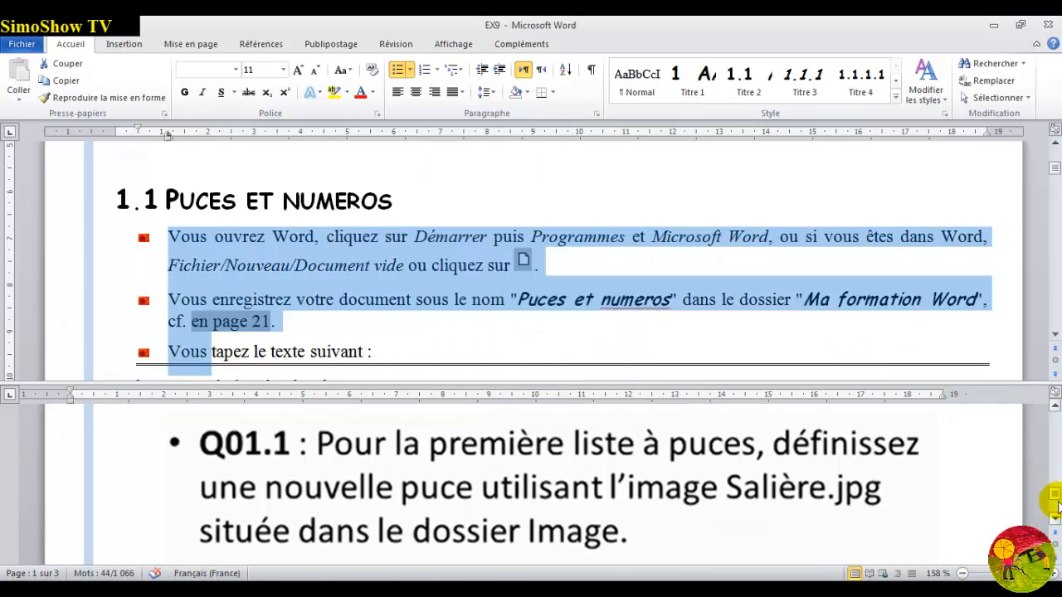
Begin another picture bullet definition for the list under Puces et numeros, opening the image import.
left_click(459, 297)
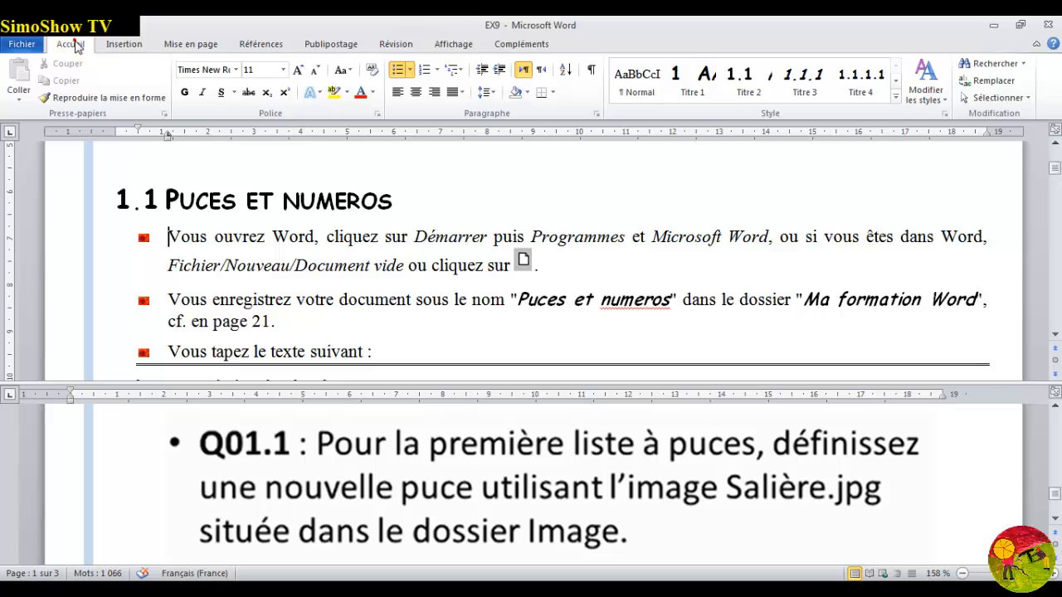
left_click(412, 72)
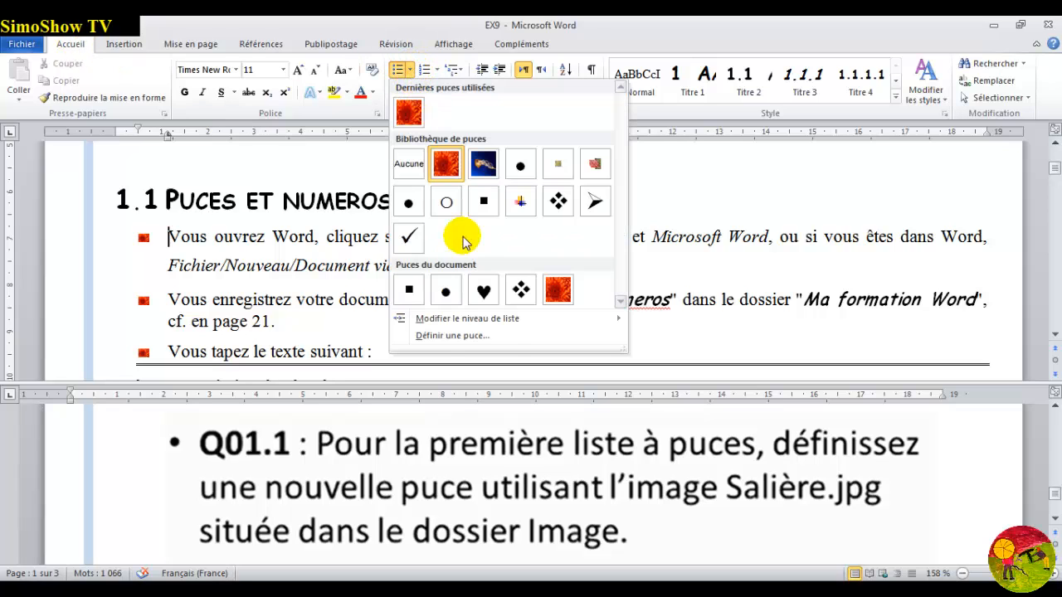
left_click(448, 339)
left_click(541, 201)
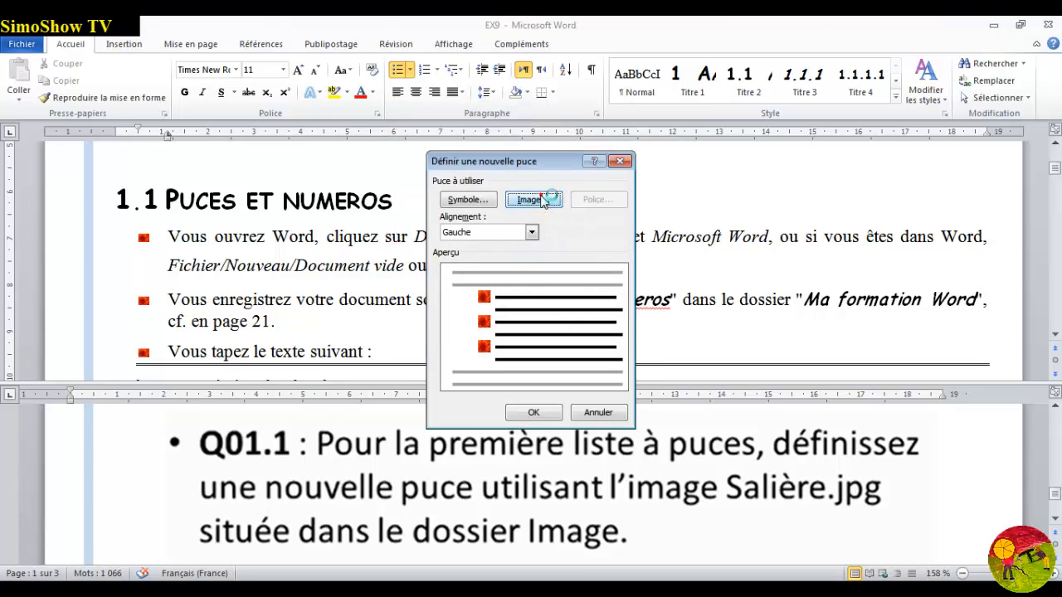
left_click(453, 432)
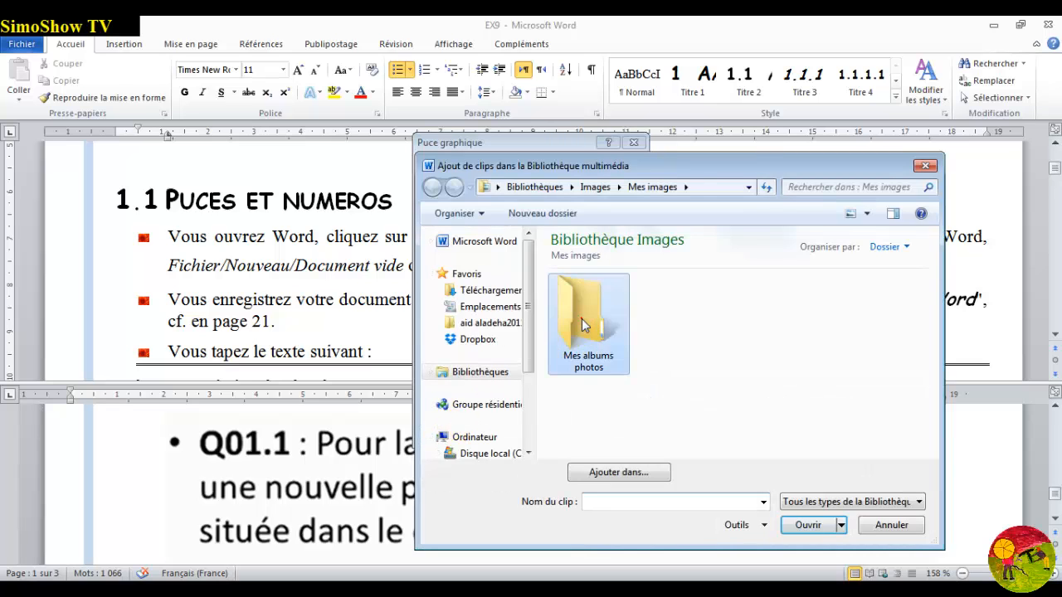
Add the Manchots image from the Échantillons d'images folder and apply the penguin picture as the list's bullet.
double_click(584, 325)
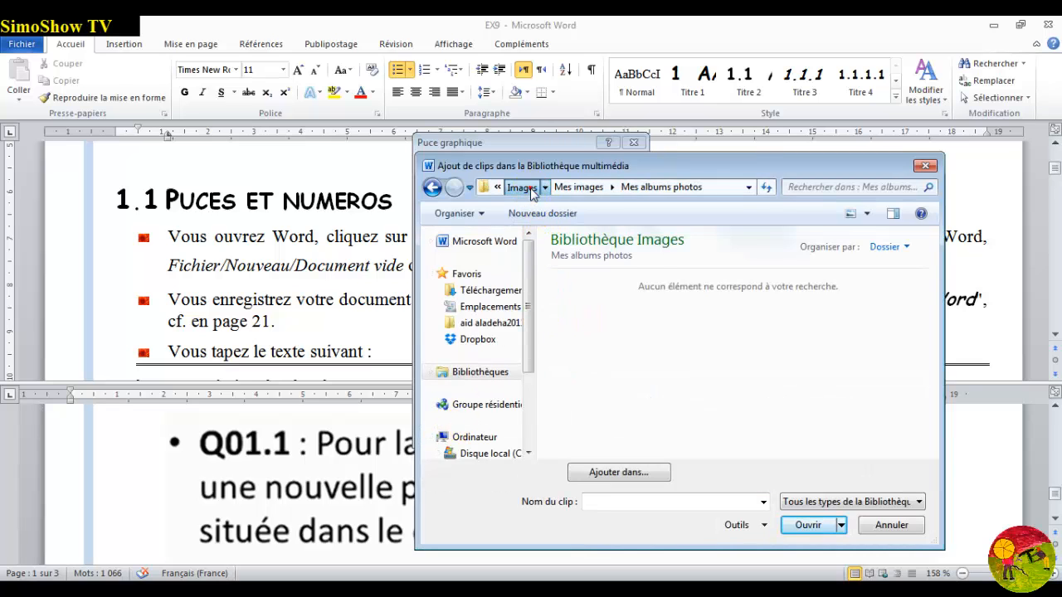
left_click(521, 187)
double_click(571, 353)
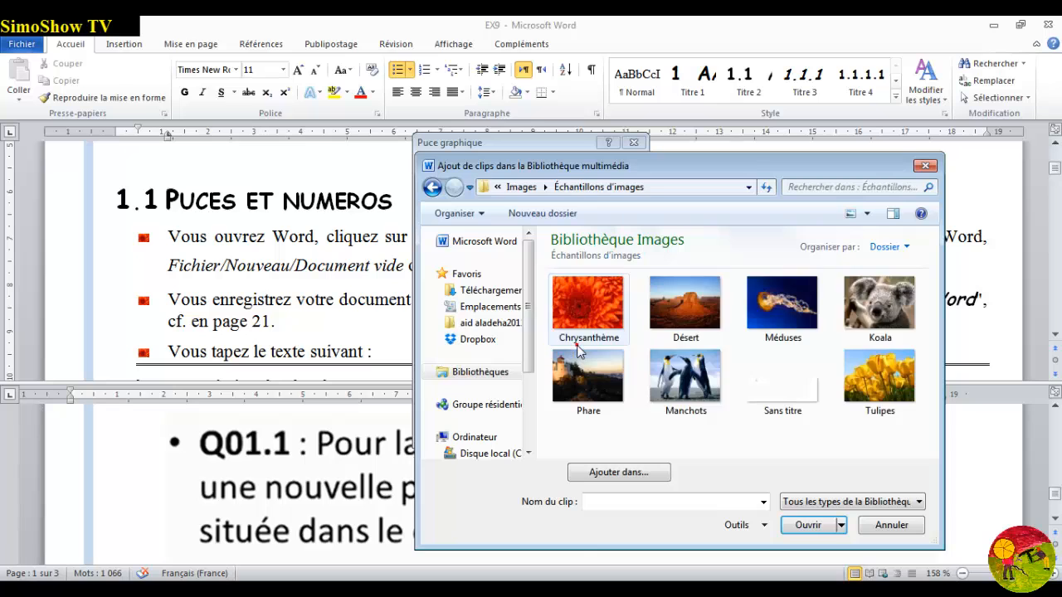
left_click(697, 377)
left_click(806, 525)
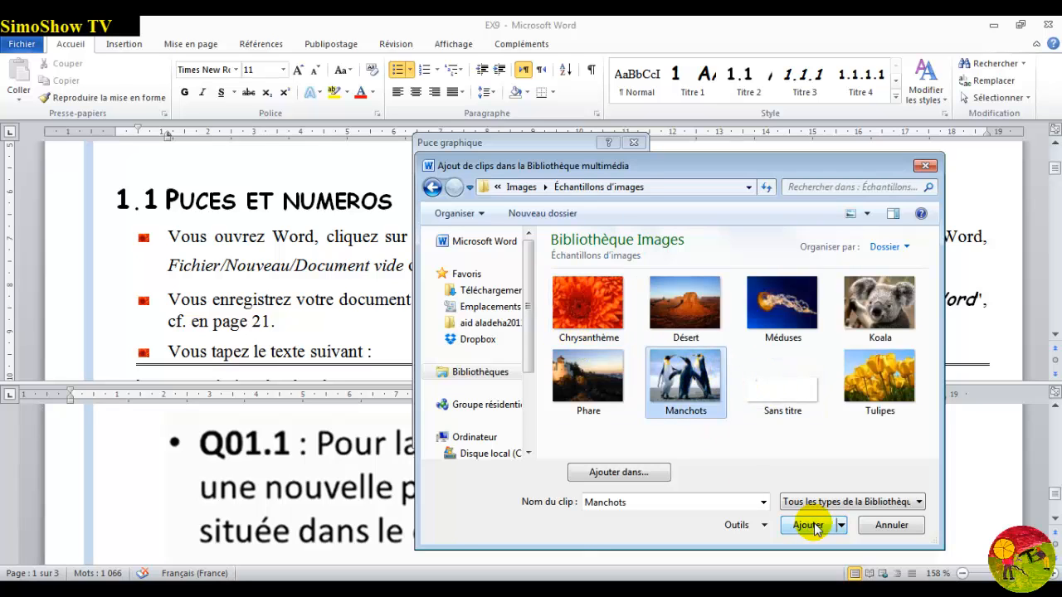
left_click(579, 231)
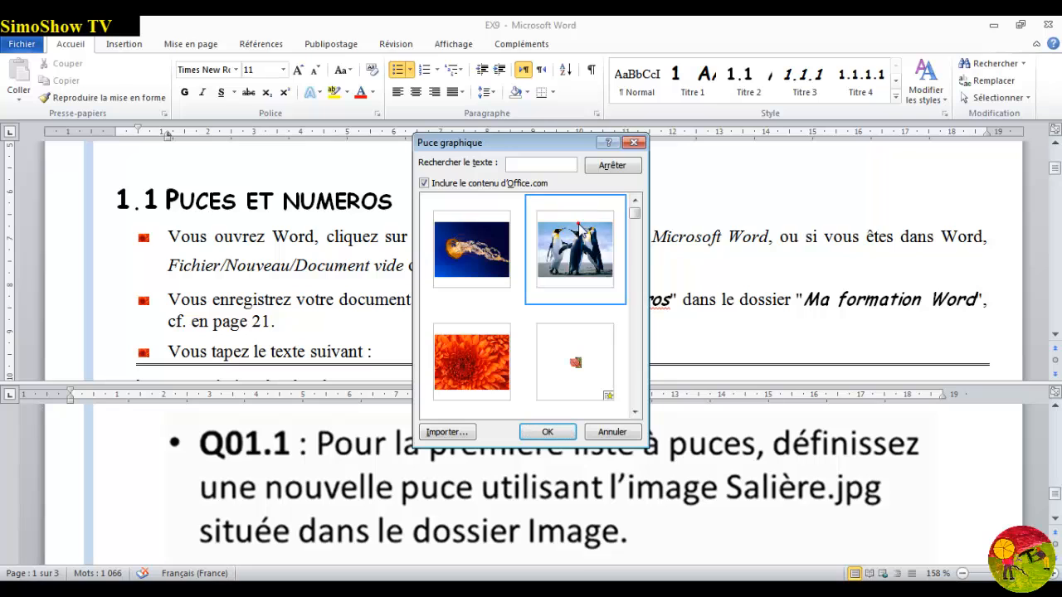
left_click(547, 433)
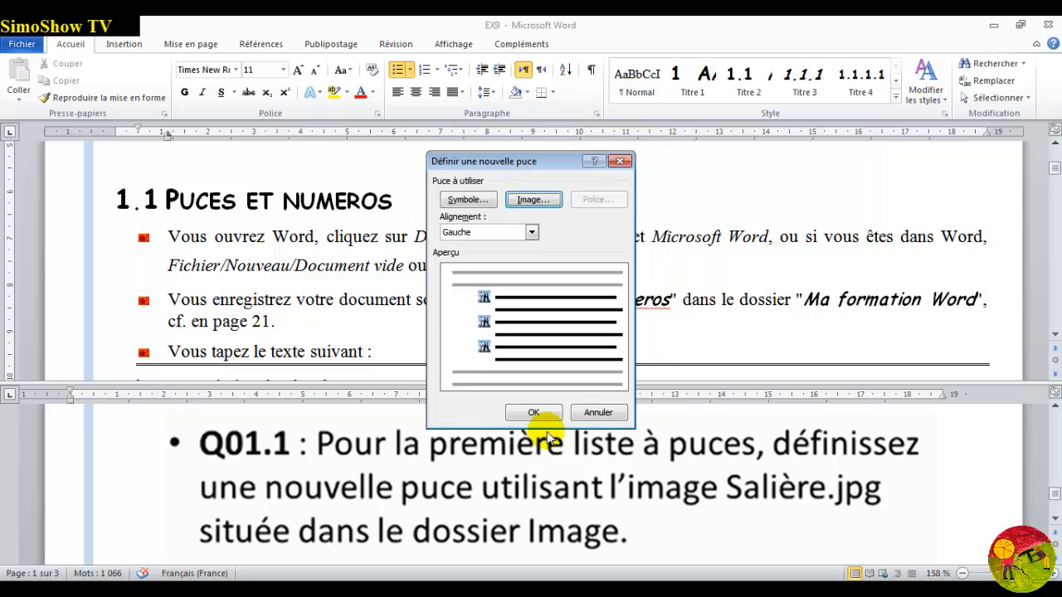
left_click(535, 413)
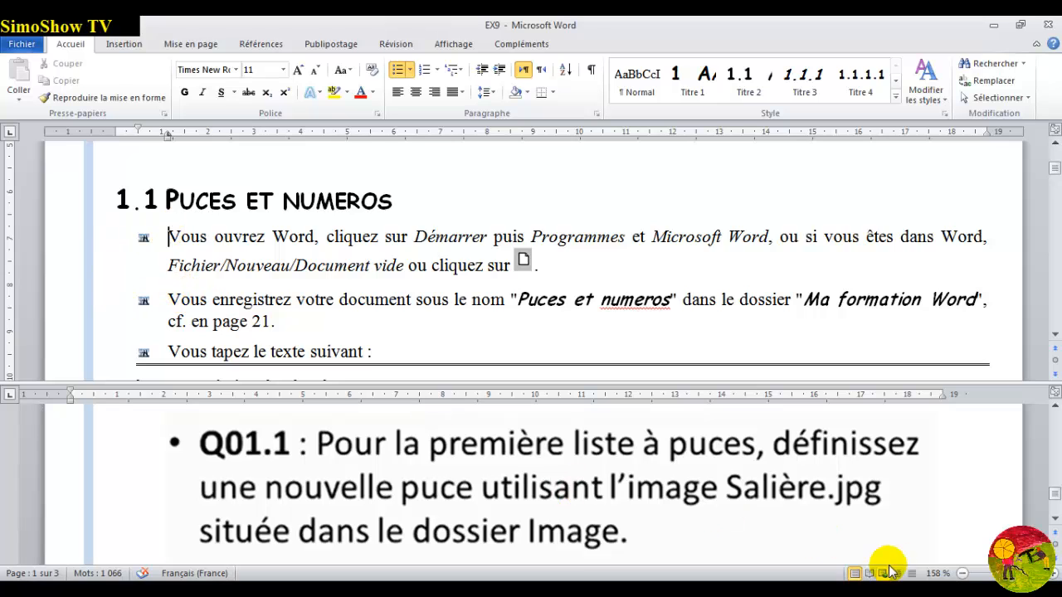
Cut the highlighted heading Carences en Sel located below the bulleted list beside the blue arrow.
left_click(1054, 520)
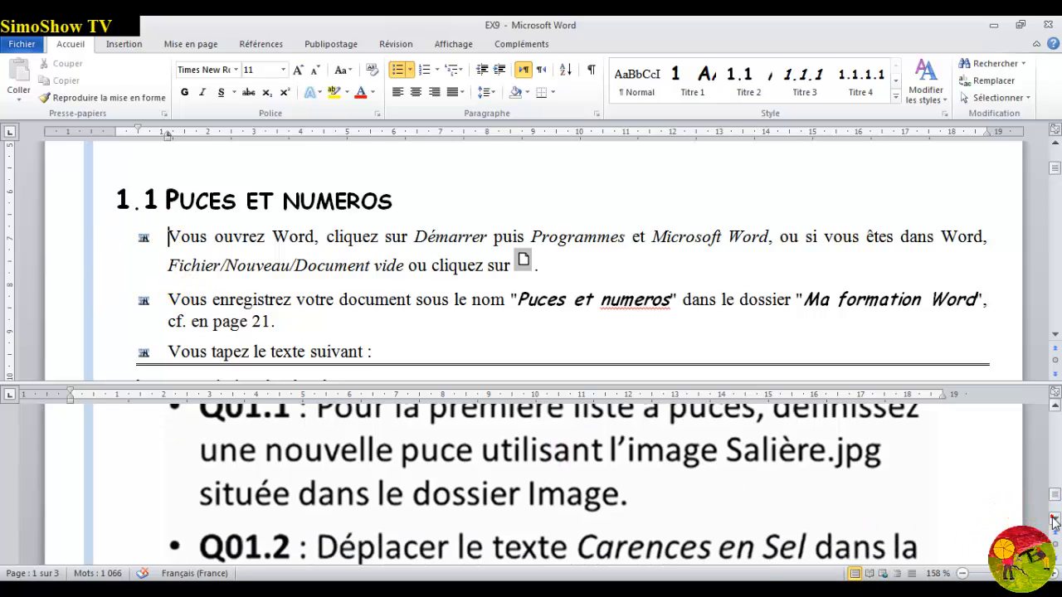
left_click(1054, 519)
left_click(1055, 520)
left_click(1054, 519)
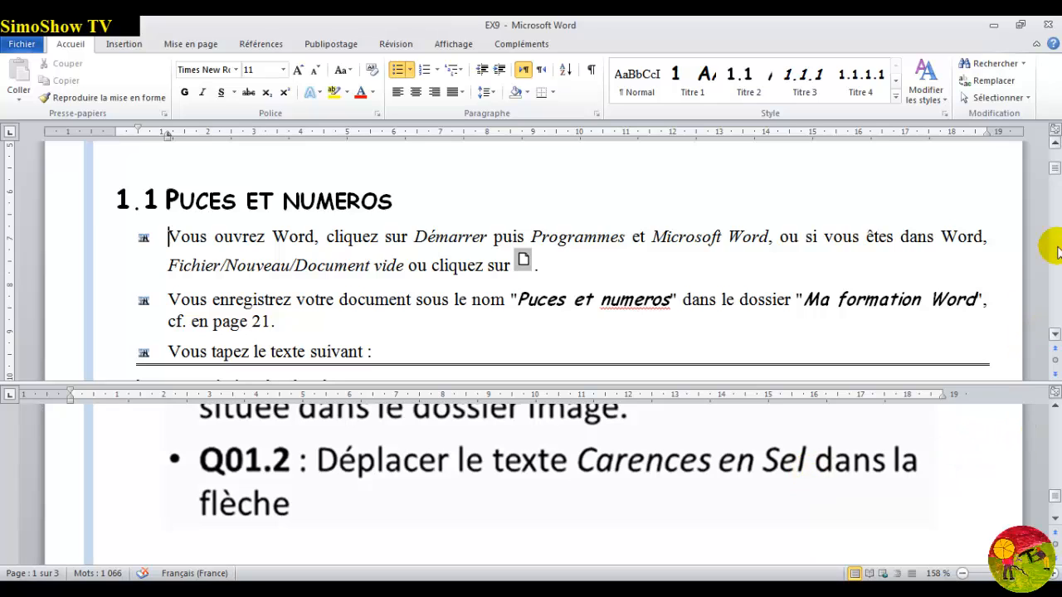
left_click_drag(1055, 170, 1055, 288)
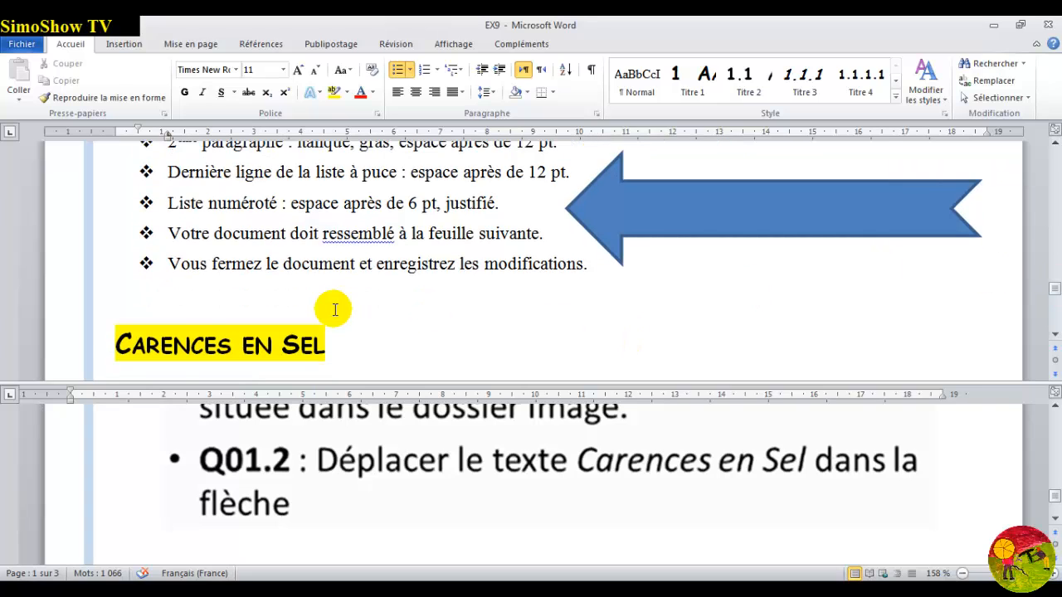
left_click(113, 337)
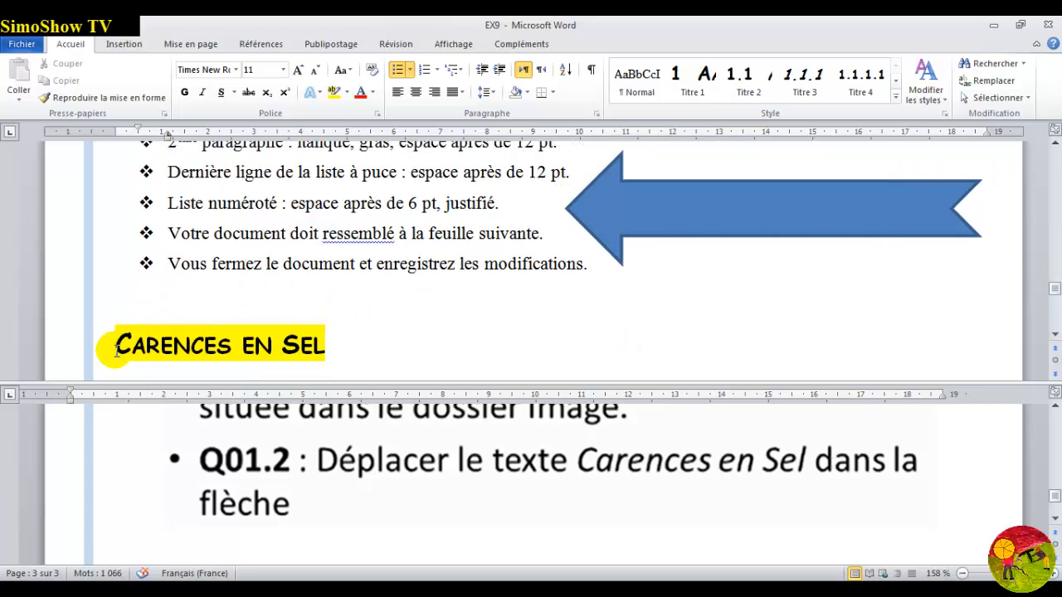
left_click_drag(116, 348, 344, 349)
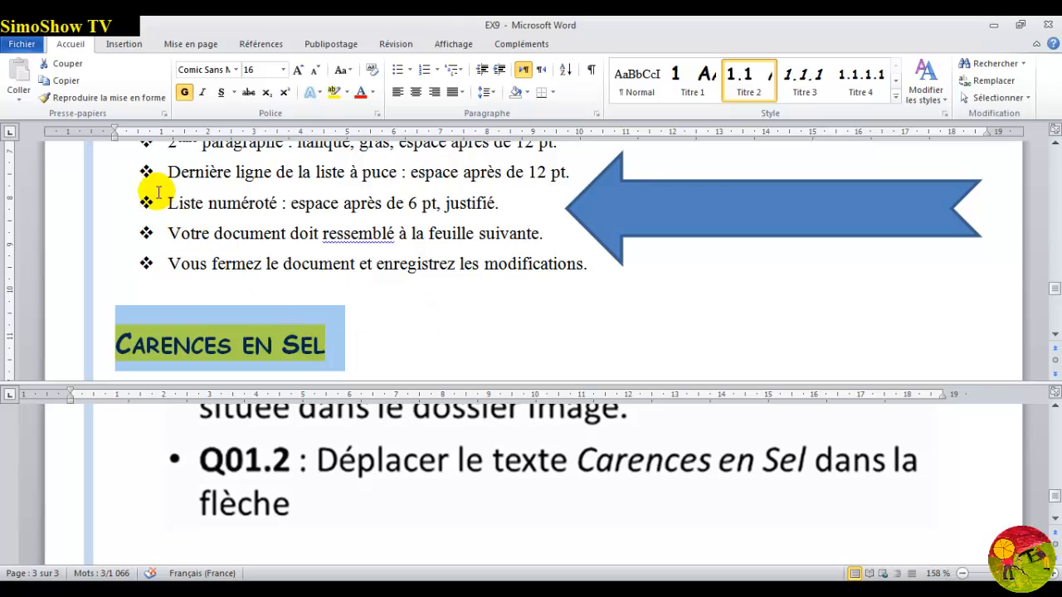
left_click(68, 71)
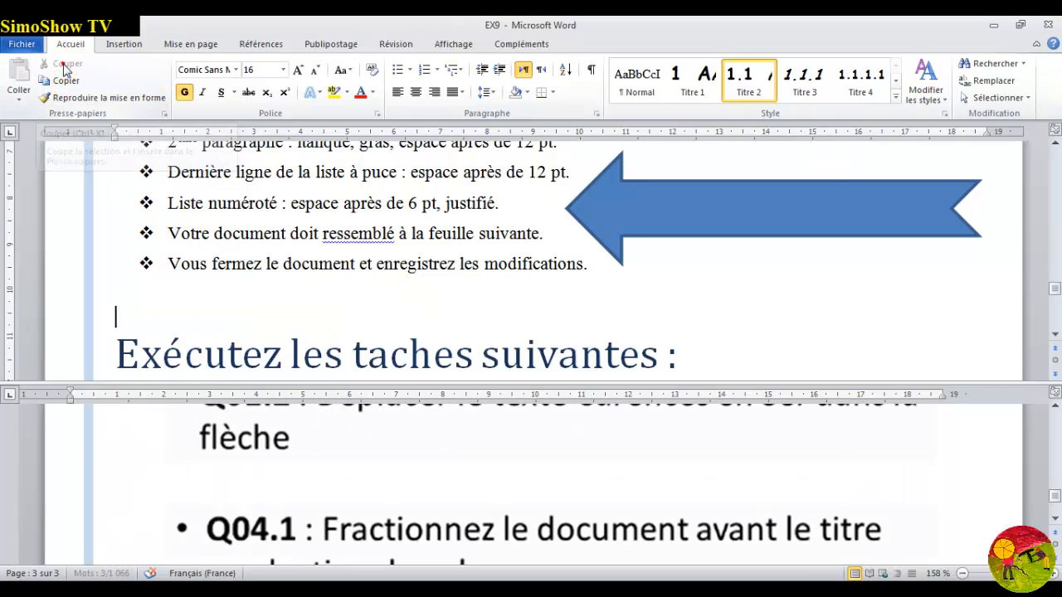
Paste the cut text Carences en Sel into the blue arrow shape and deselect the shape.
left_click(635, 206)
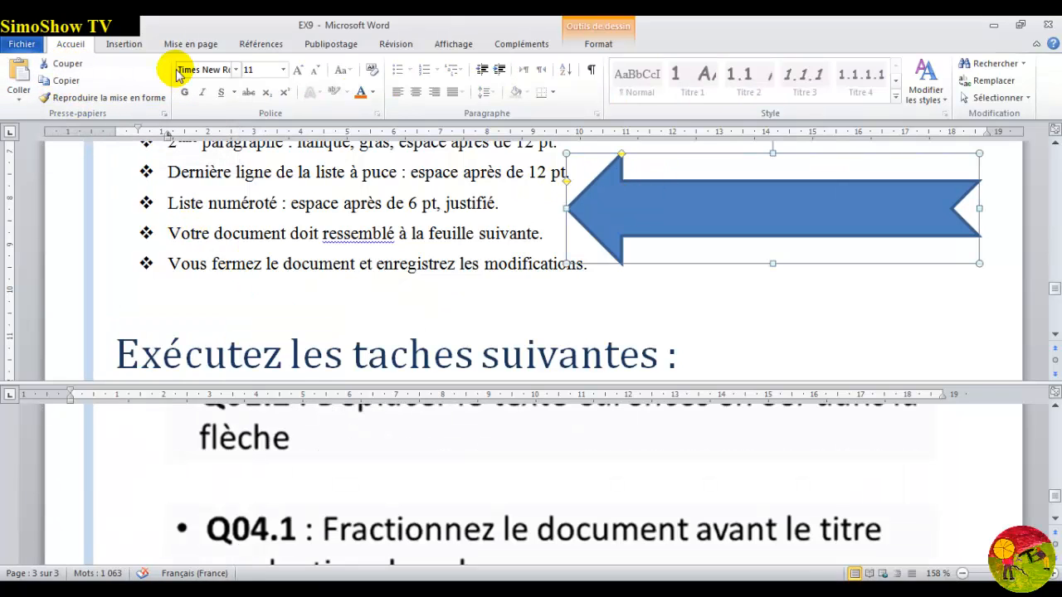
left_click(18, 75)
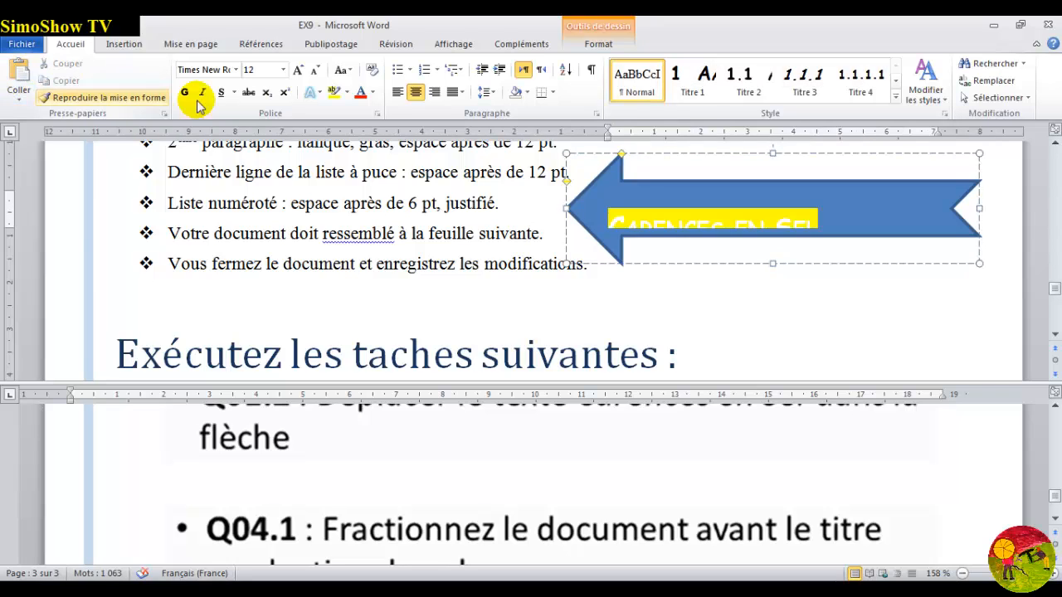
left_click(365, 304)
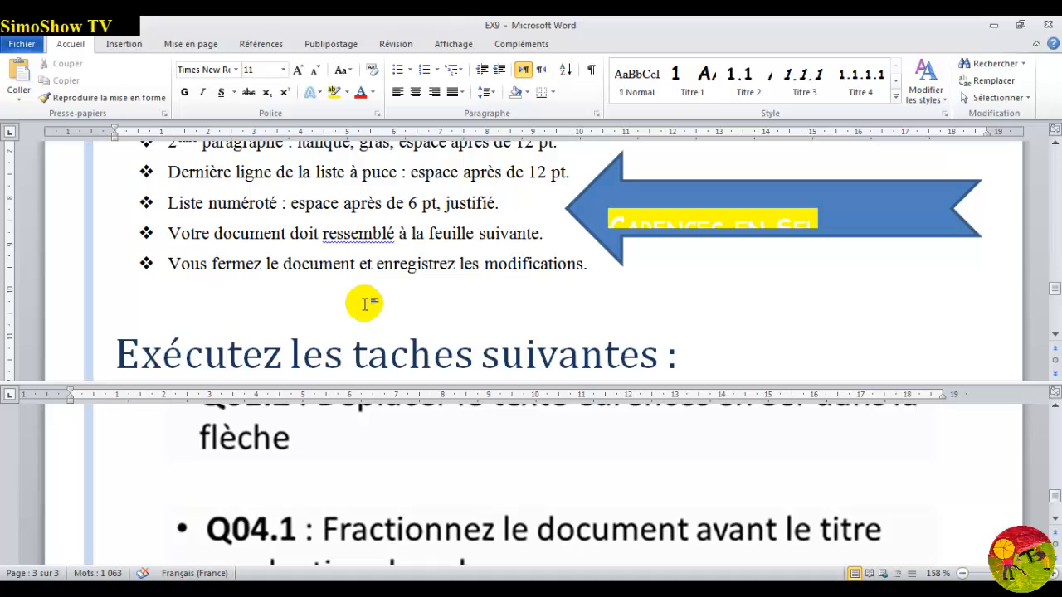
Undo the last paste and cut, and move the heading Carences en Sel into the blue arrow again.
key("ctrl+z")
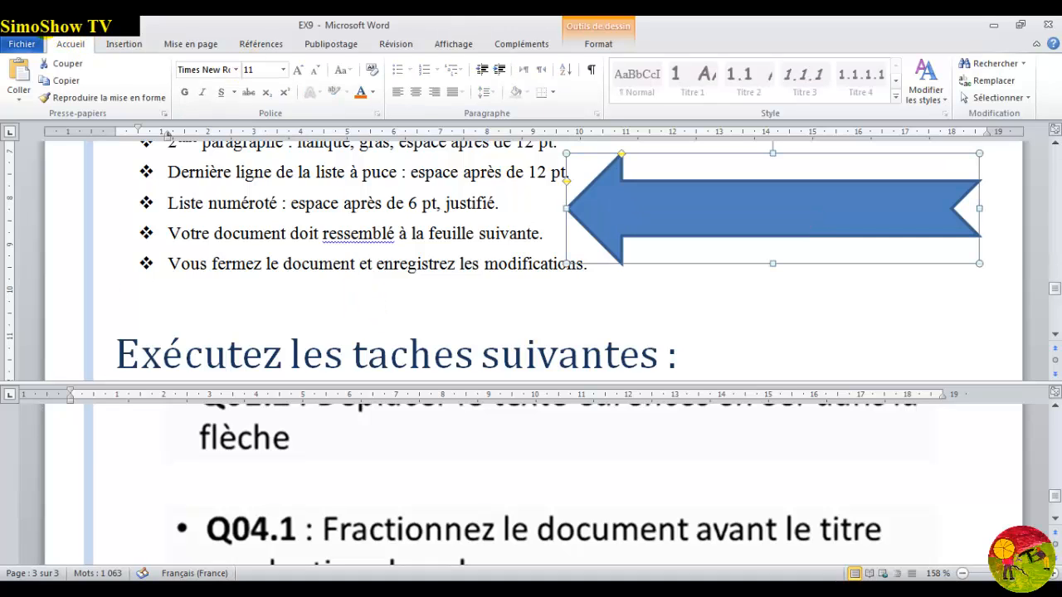
key("ctrl+z")
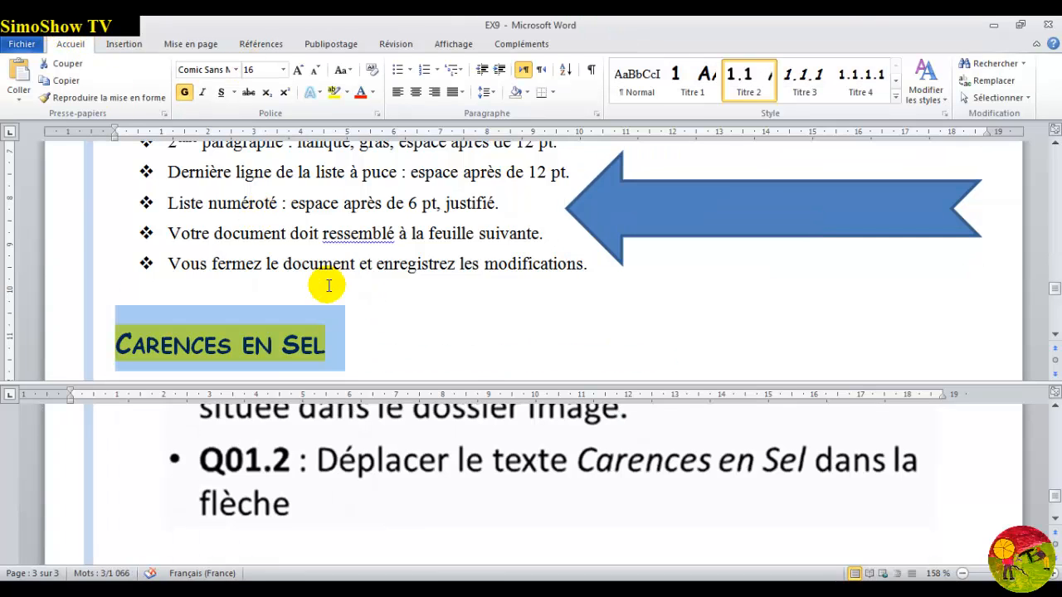
left_click(348, 306)
left_click_drag(326, 337, 226, 338)
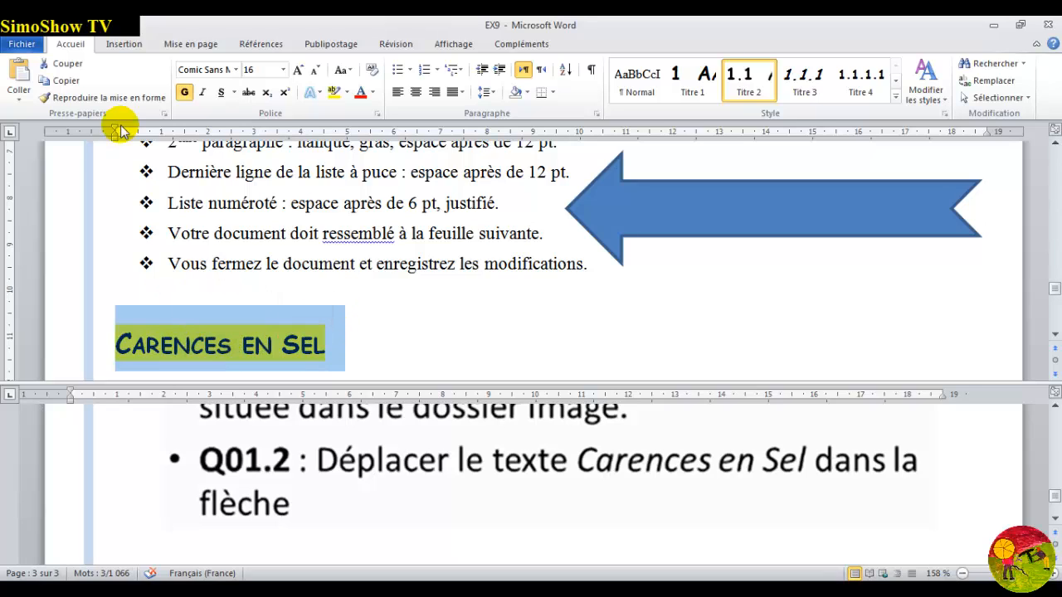
left_click(68, 64)
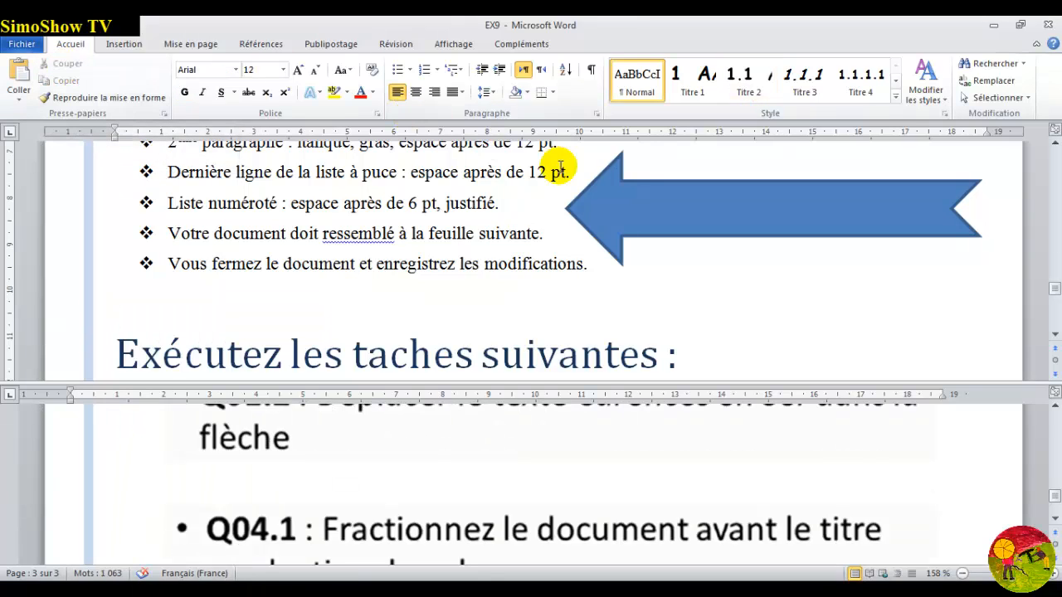
left_click(631, 202)
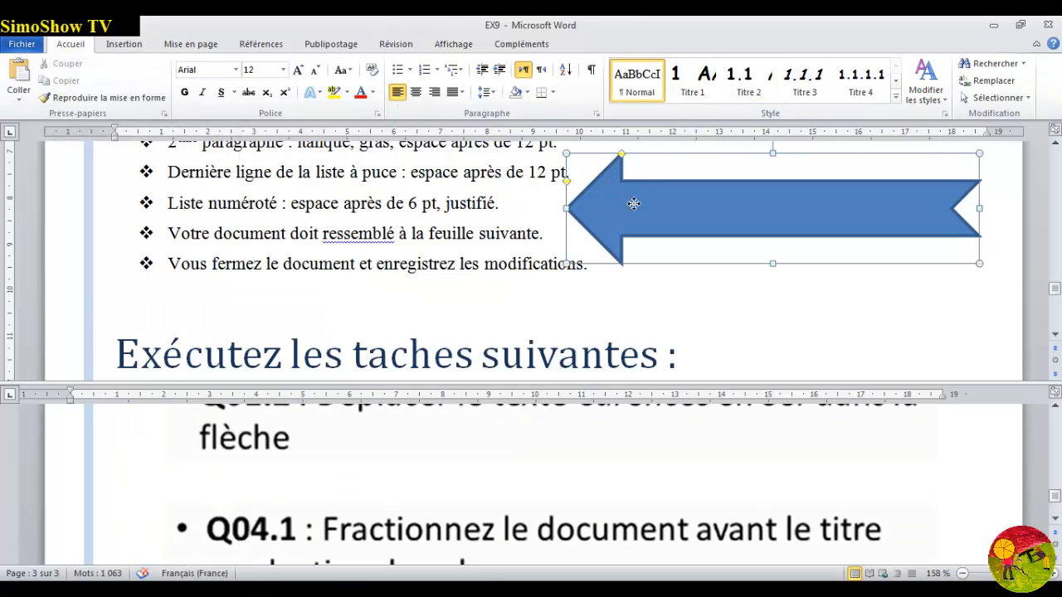
left_click(19, 74)
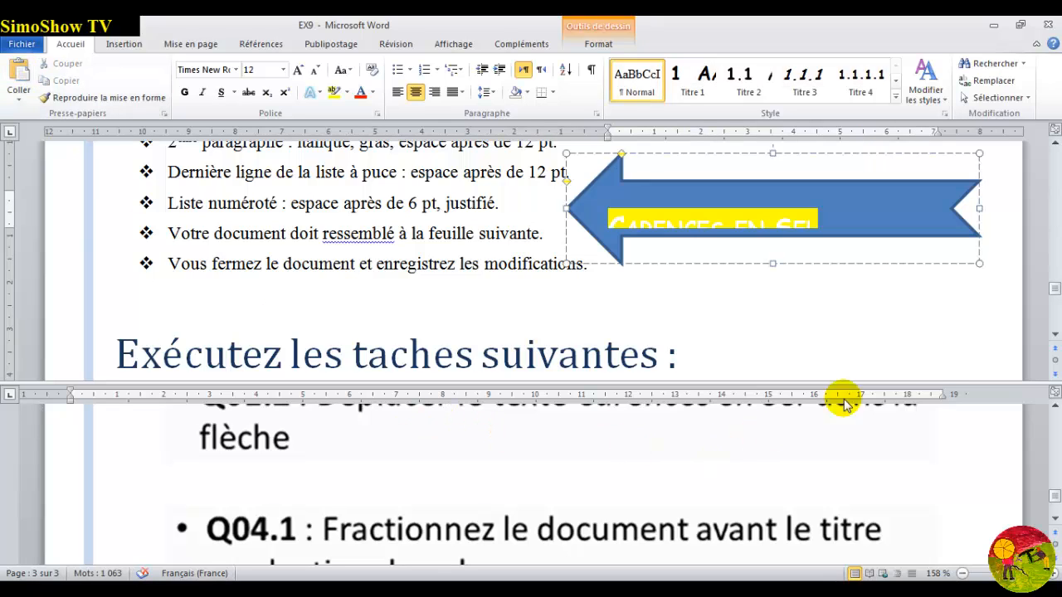
Remove the existing split from the document window.
left_click(1055, 520)
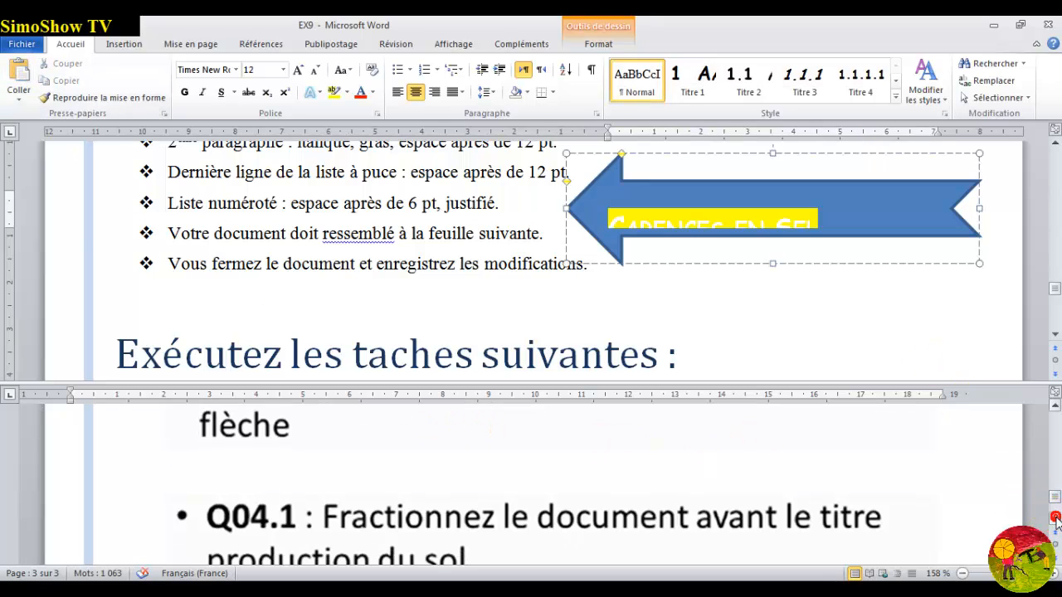
left_click(1055, 520)
left_click(1054, 520)
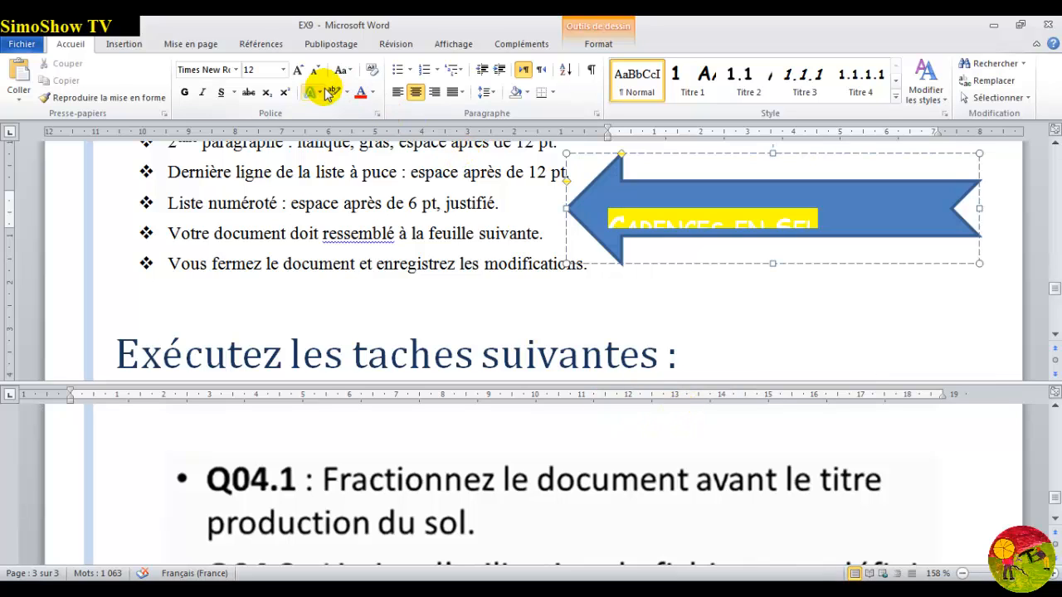
left_click(454, 44)
left_click(586, 84)
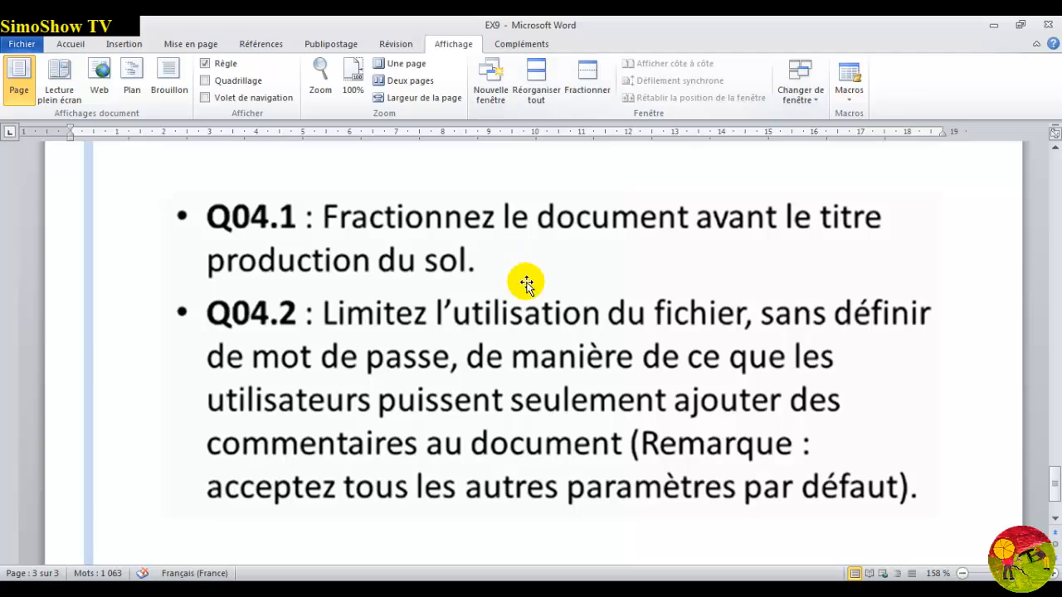
Split the document window just above the heading Production du sol, below the list entry une spatule.
left_click_drag(1055, 488, 1037, 340)
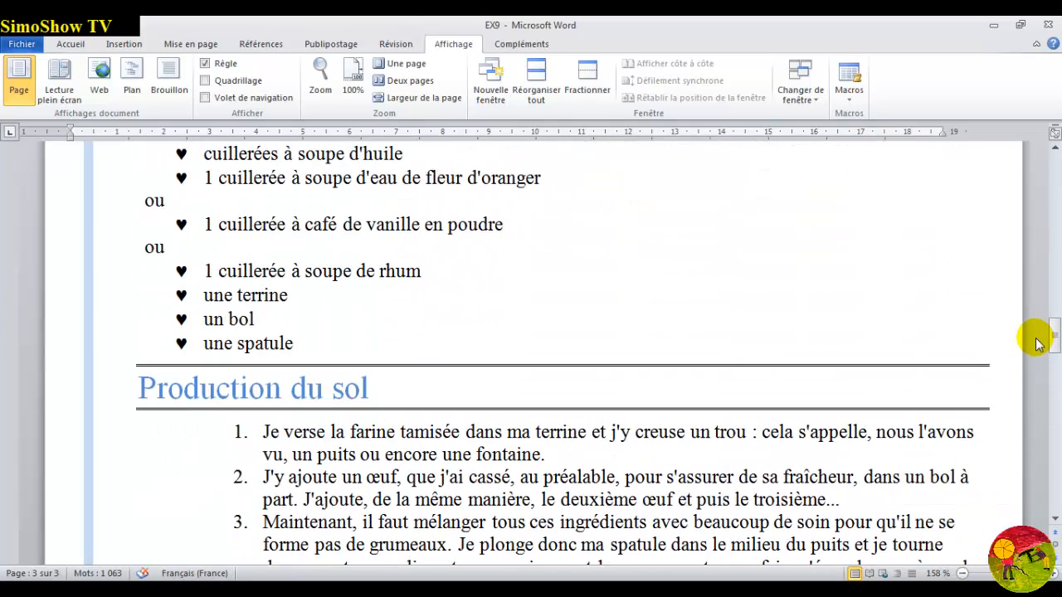
left_click(592, 90)
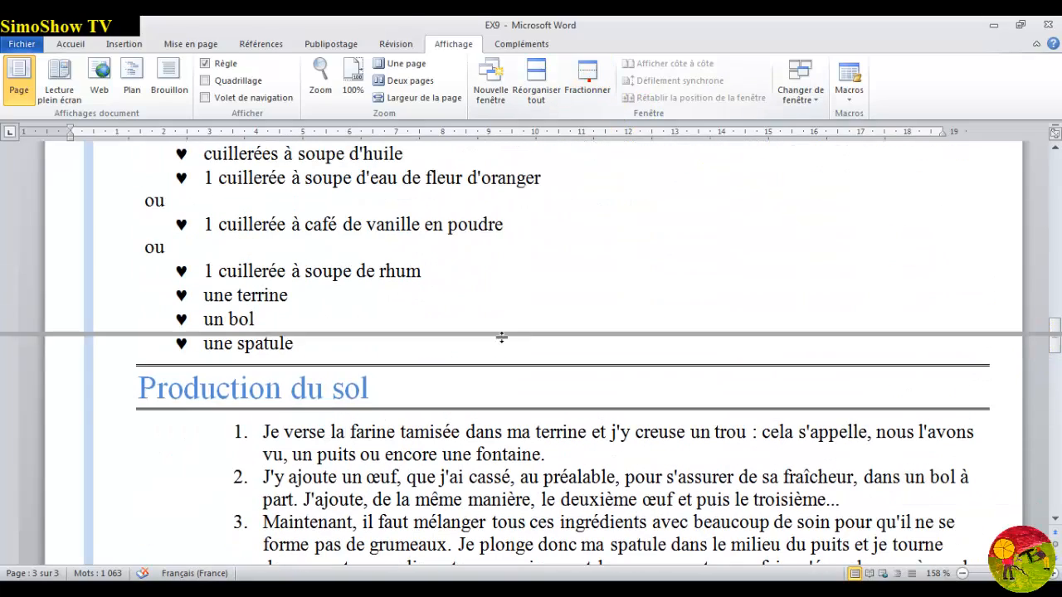
left_click(398, 355)
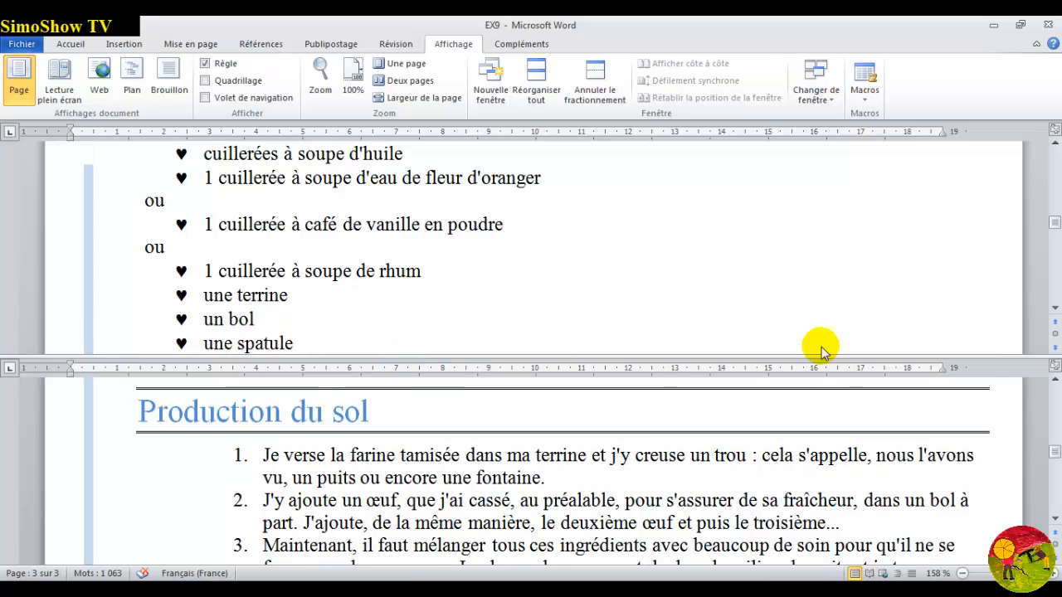
Start restricting edits to the document and limit formatting to a selection of styles.
left_click_drag(1053, 453, 1055, 520)
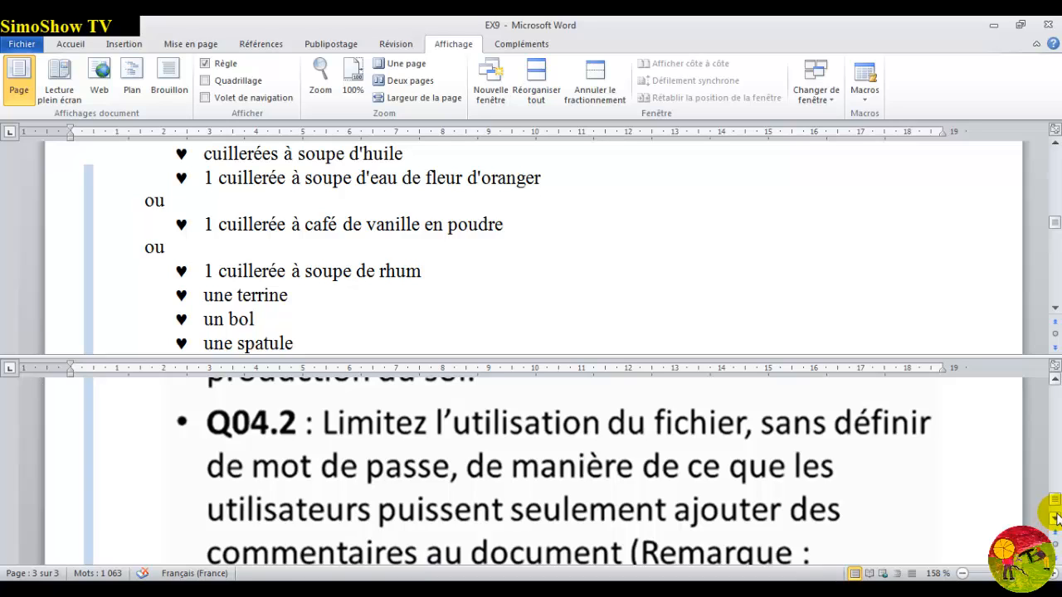
left_click_drag(1056, 518, 1056, 520)
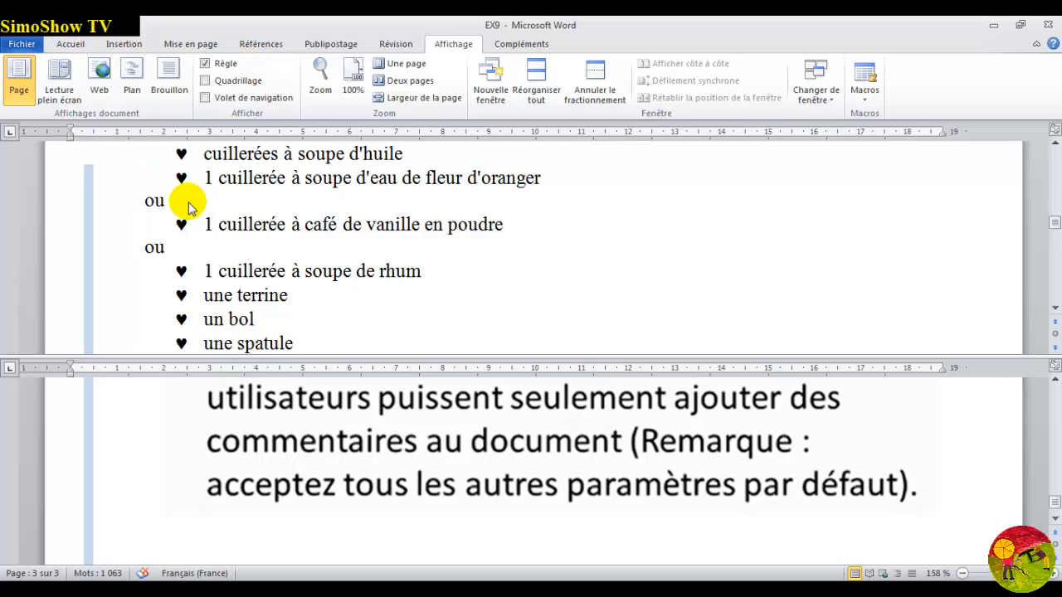
left_click(396, 45)
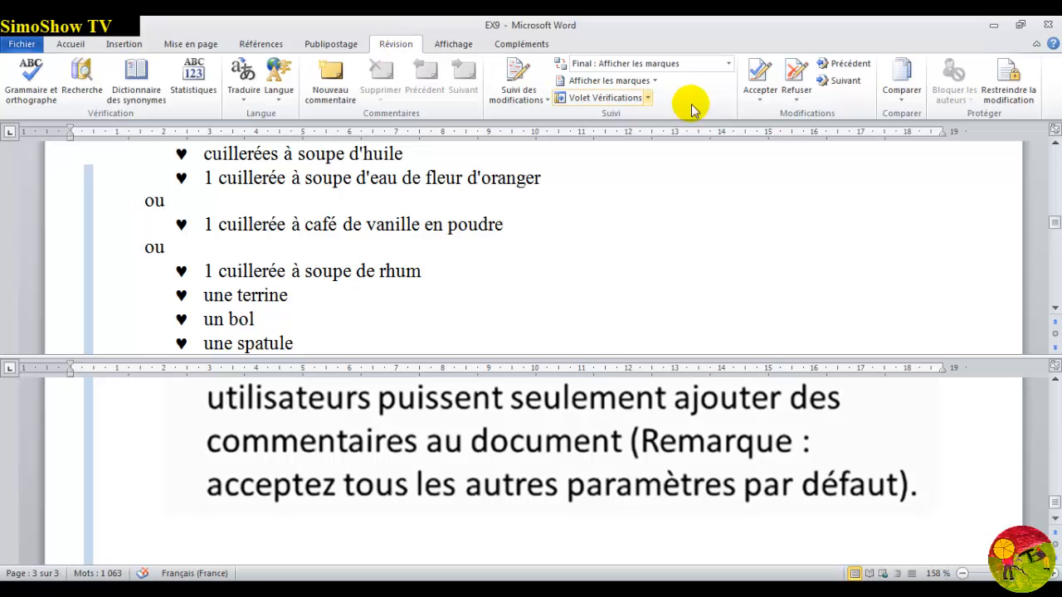
left_click(1009, 93)
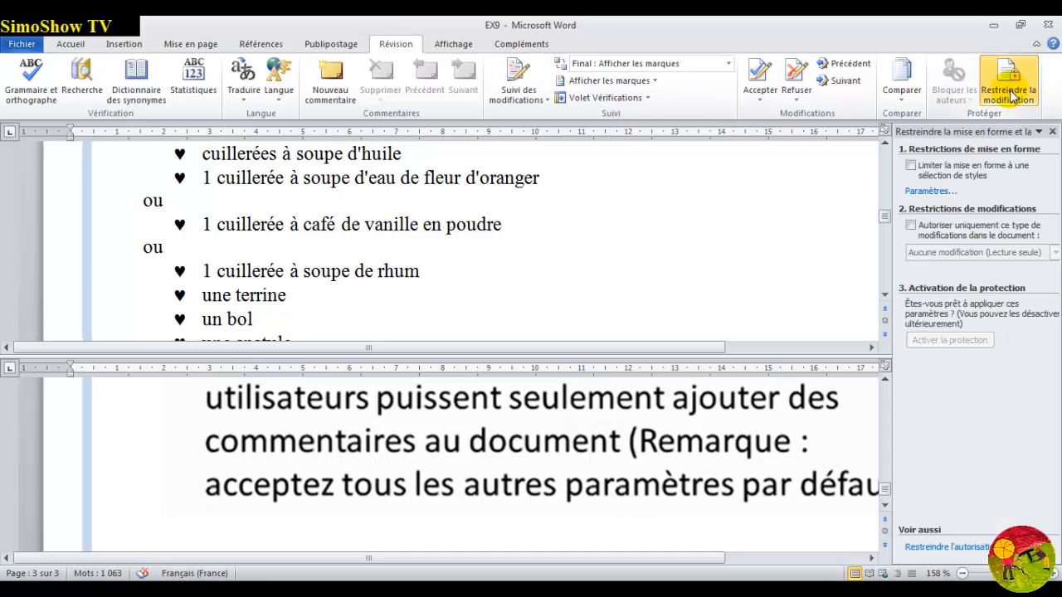
left_click(912, 166)
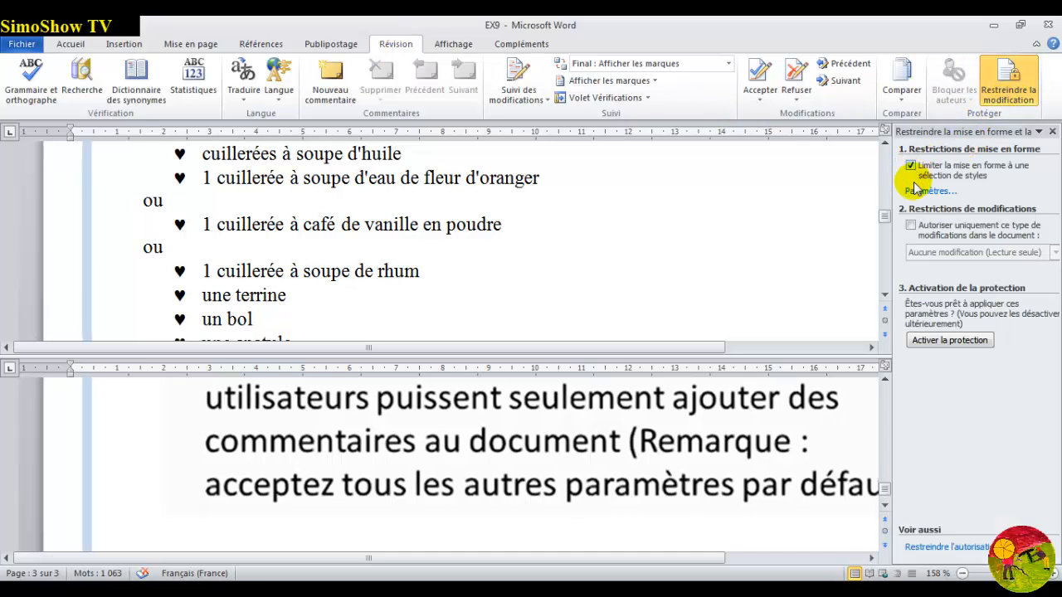
Restrict document changes to Commentaires only and activate the protection without a password.
left_click(911, 225)
left_click(945, 254)
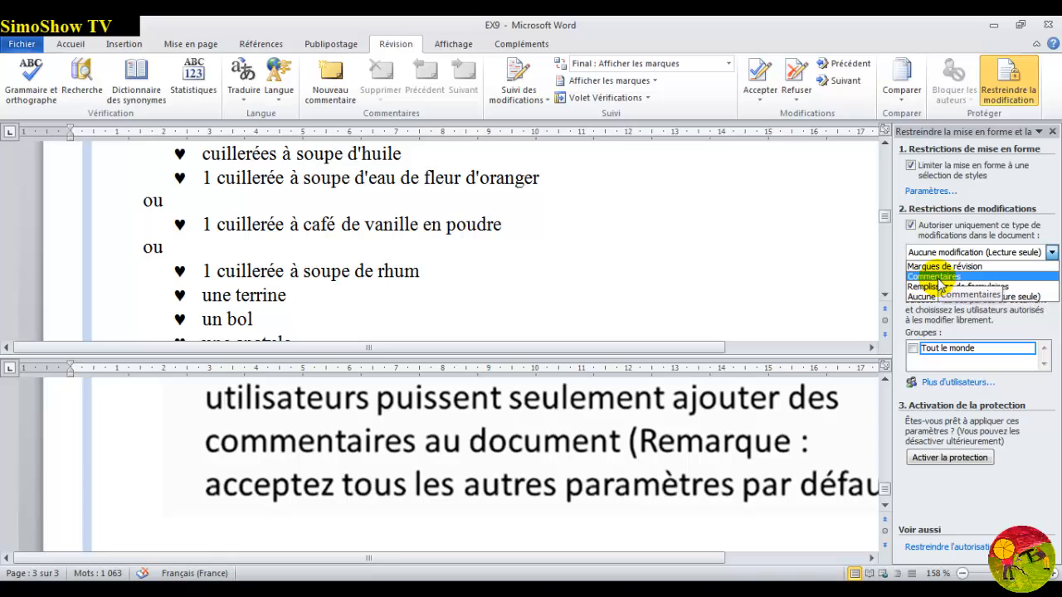
left_click(942, 277)
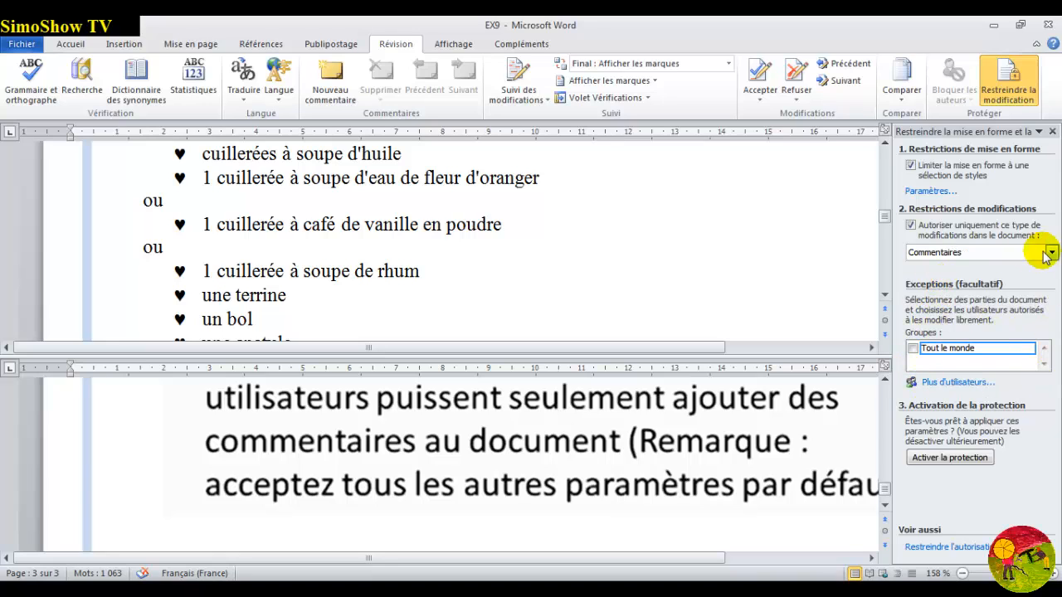
left_click(944, 458)
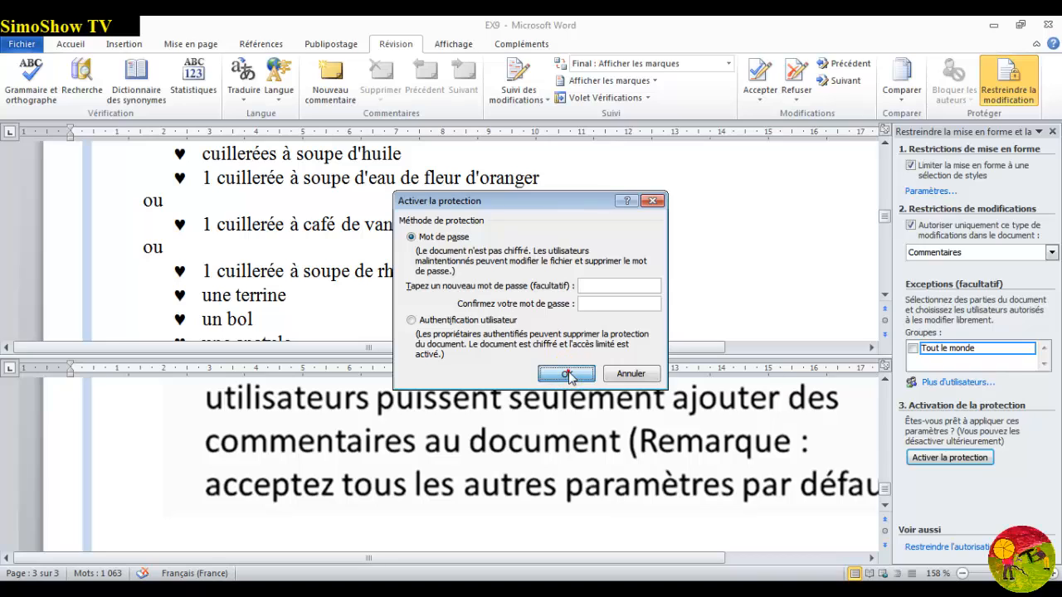
left_click(567, 374)
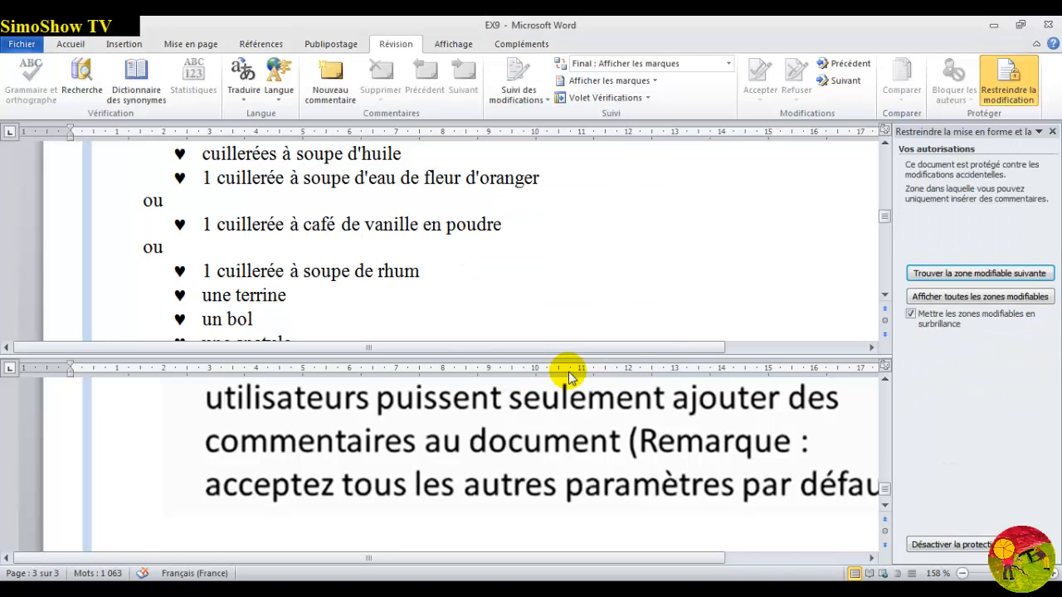
Deactivate the document's protection.
left_click(884, 506)
left_click(884, 506)
left_click(884, 506)
left_click(884, 508)
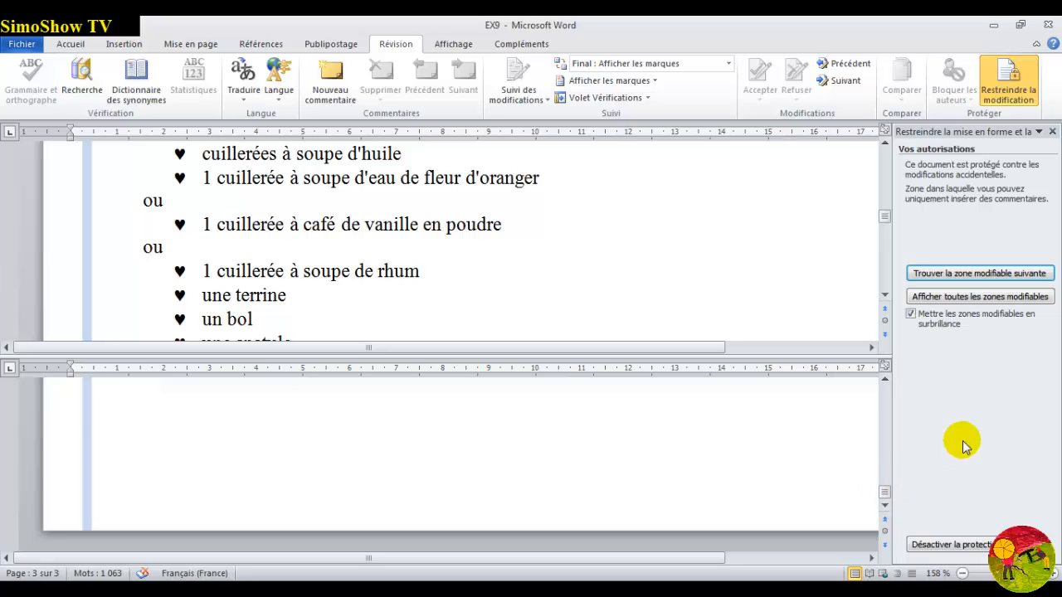
left_click(942, 548)
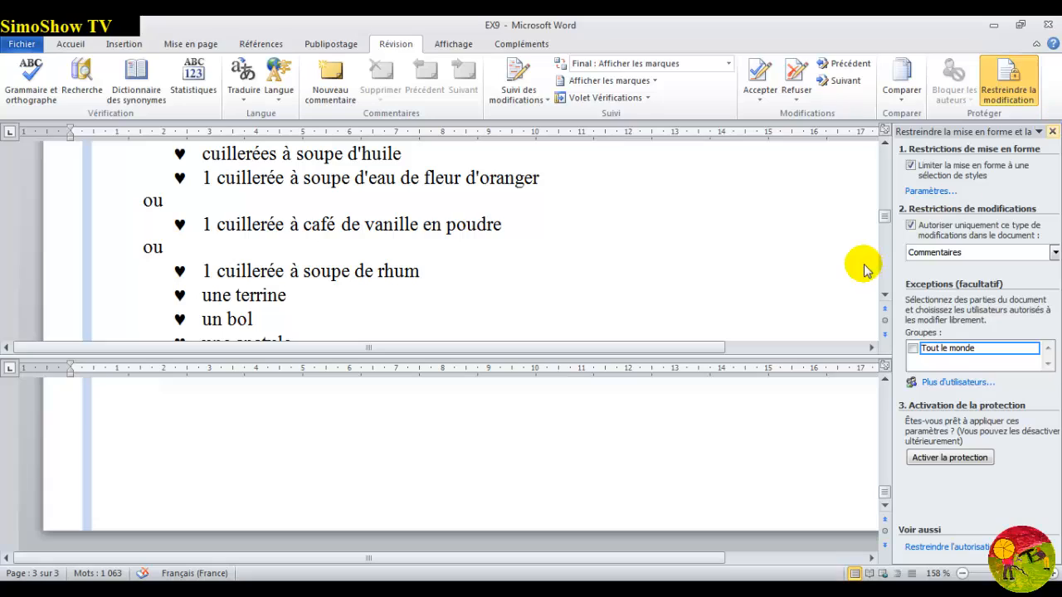
Insert a custom table of contents above the heading Exécutez les taches suivantes, using the Soigné format and no leader characters.
left_click_drag(884, 220, 875, 261)
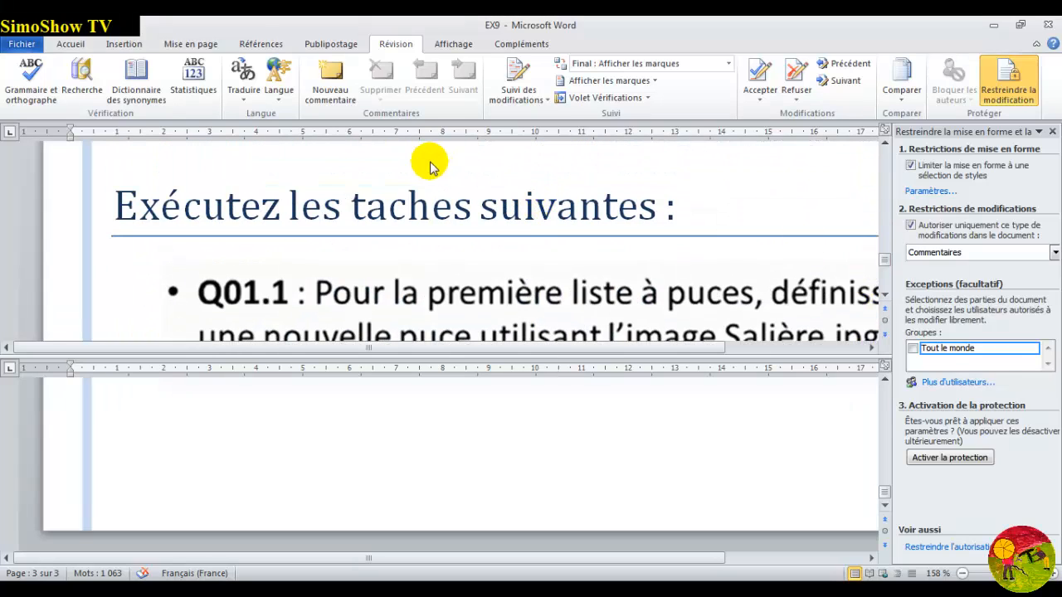
left_click(416, 163)
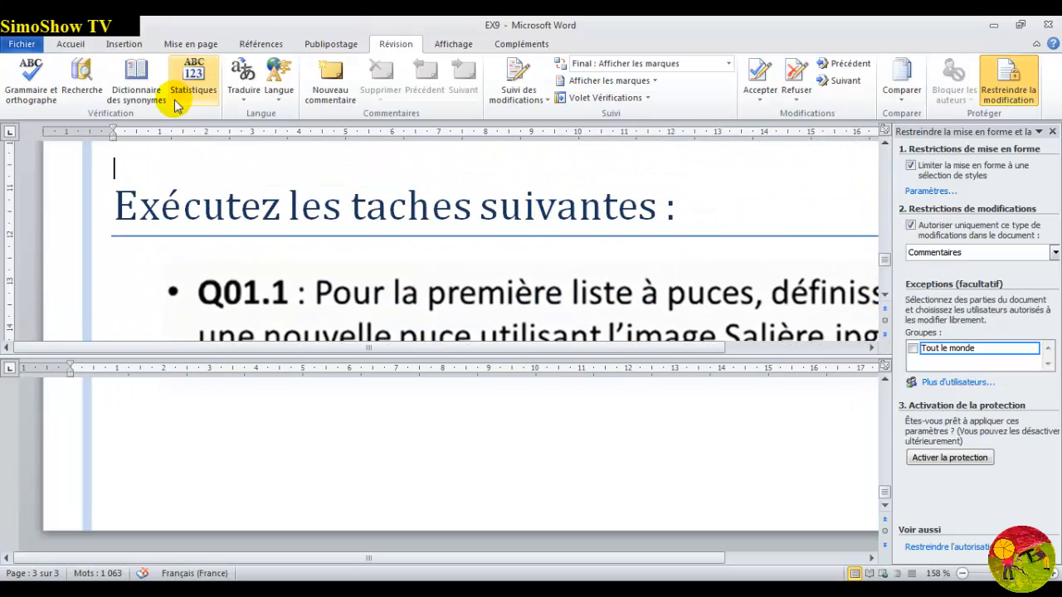
left_click(274, 47)
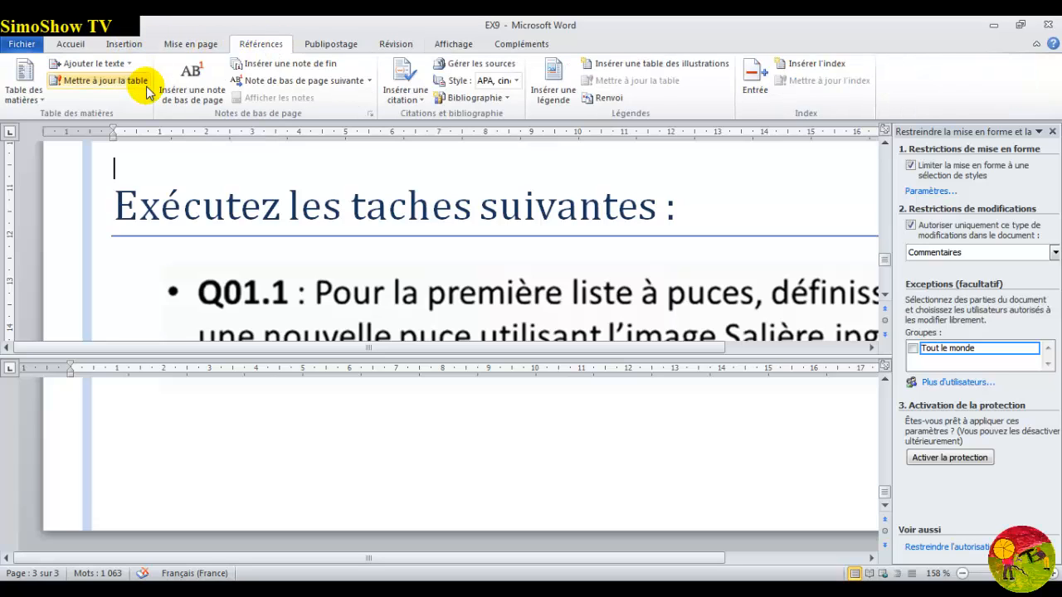
left_click(23, 89)
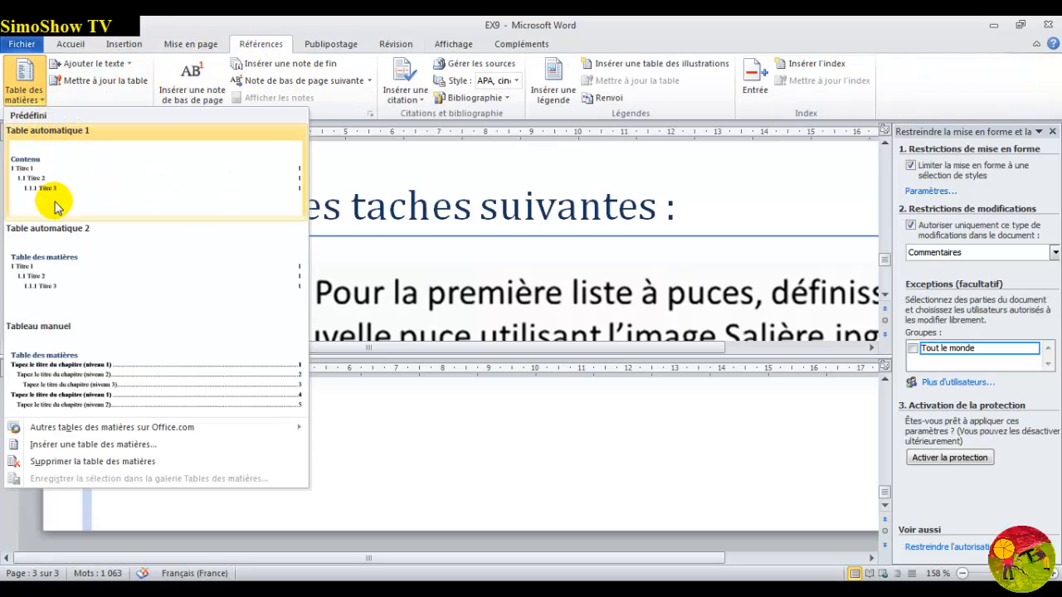
left_click(89, 444)
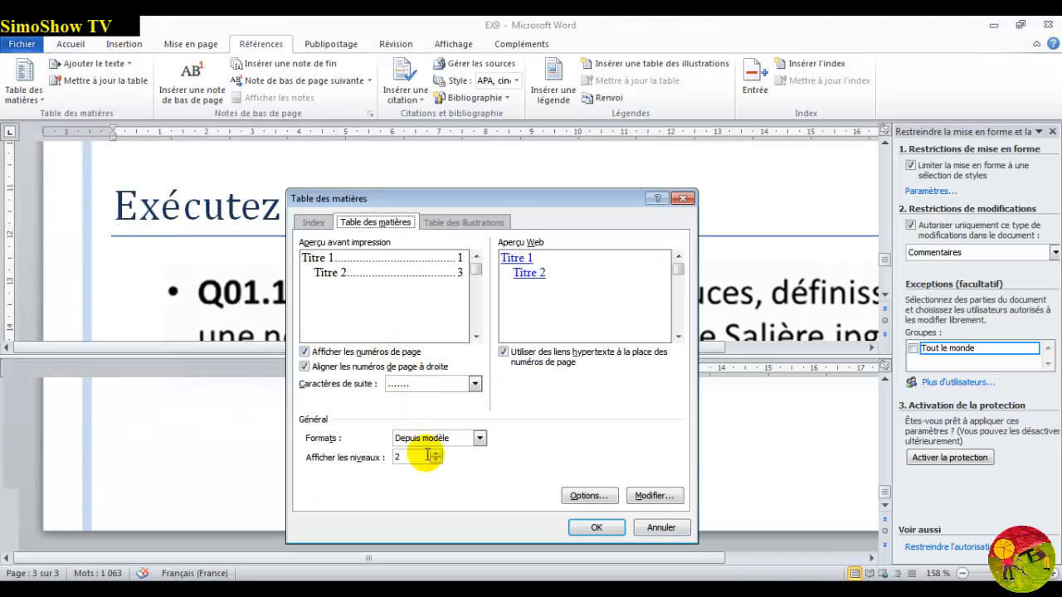
left_click(456, 438)
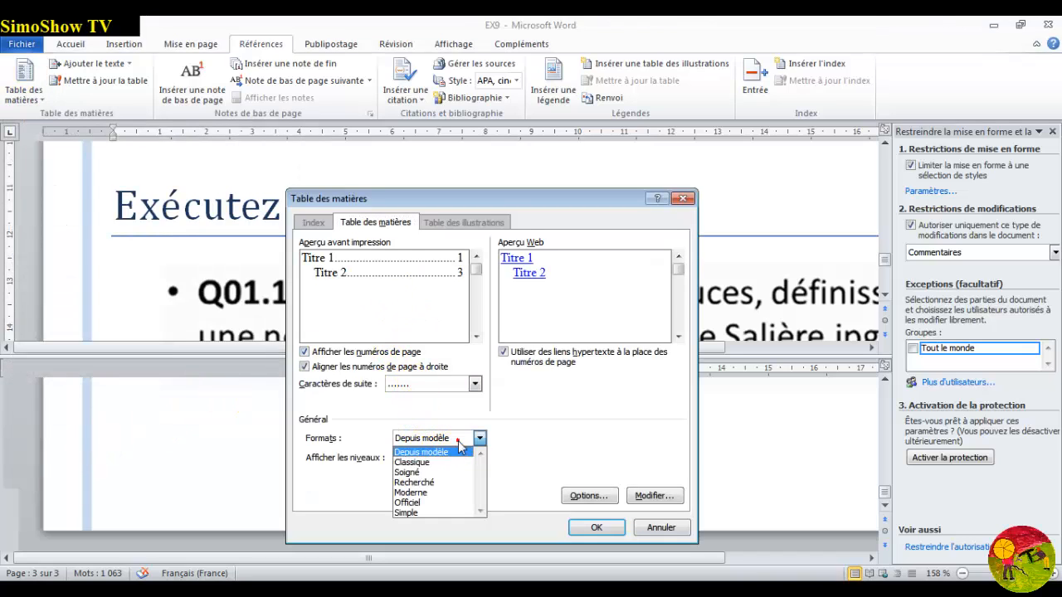
left_click(416, 474)
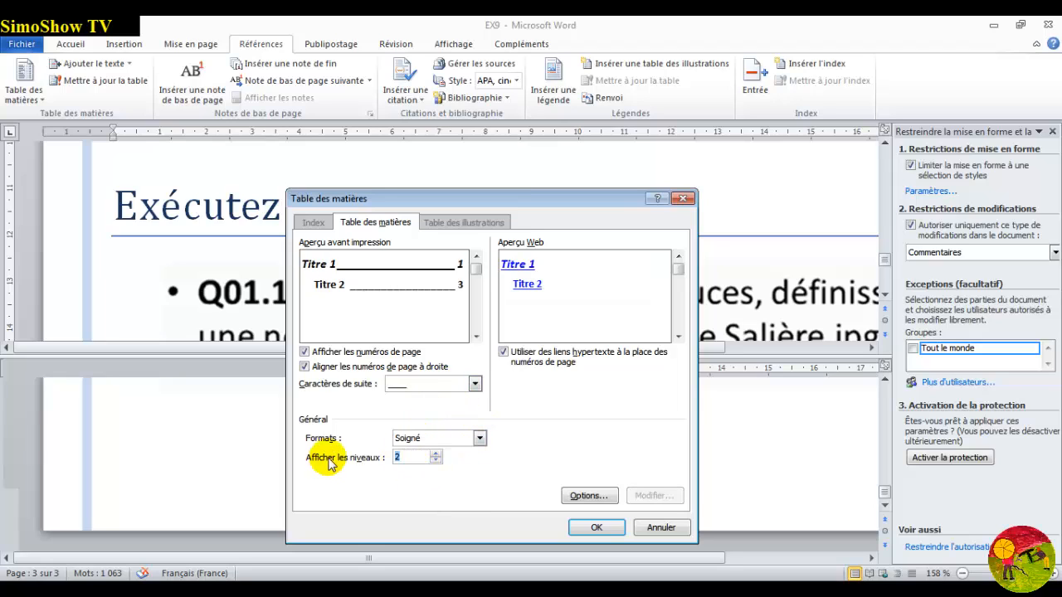
left_click(419, 383)
left_click(407, 396)
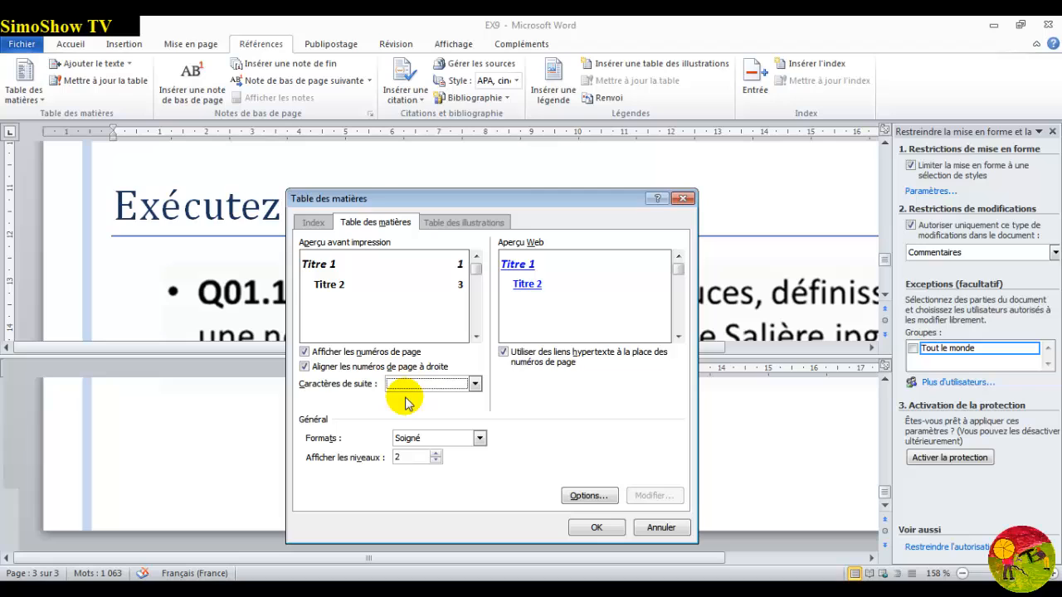
left_click(590, 529)
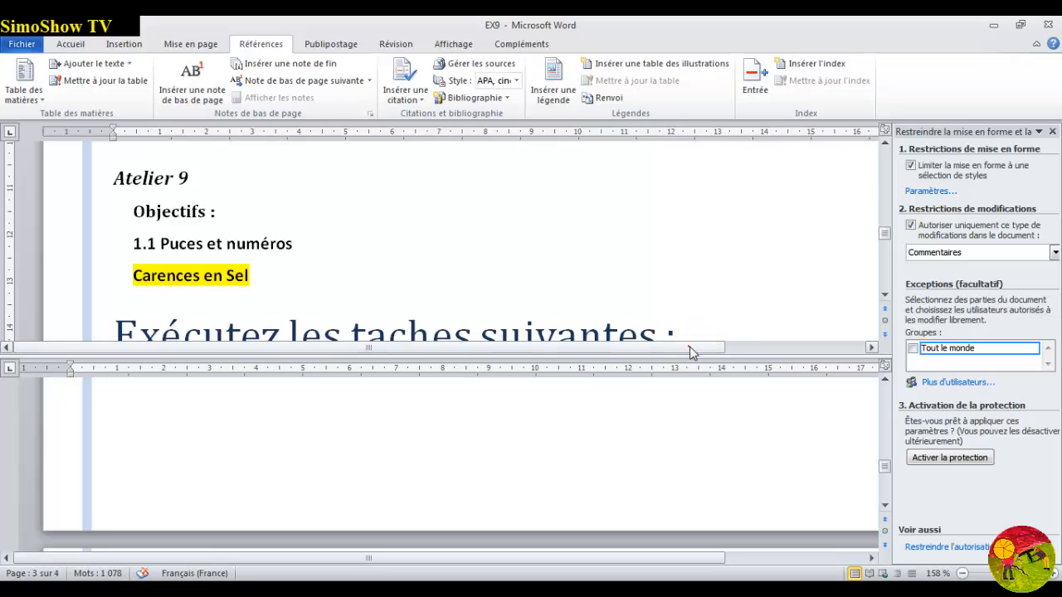
Lower the split line to enlarge the upper half of the document window, and close the editing restrictions pane.
left_click_drag(689, 352, 628, 348)
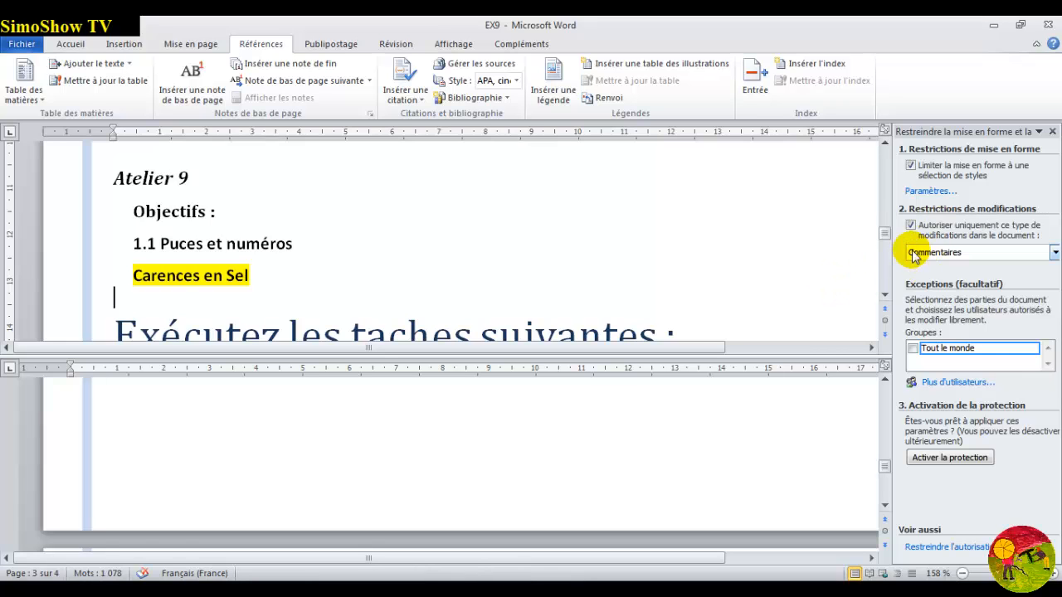
left_click_drag(886, 235, 851, 147)
left_click_drag(809, 356, 830, 452)
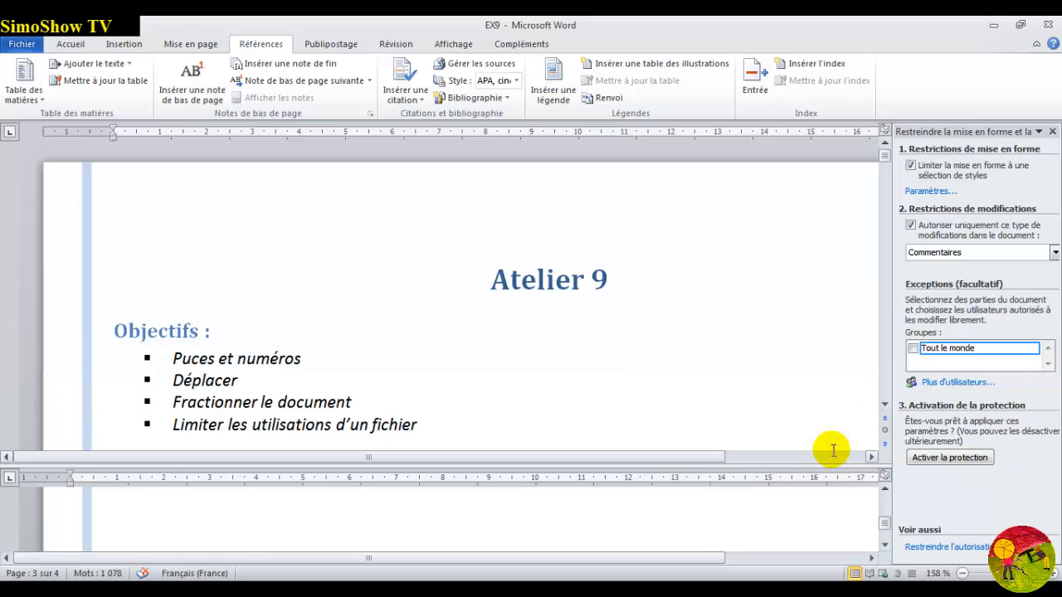
left_click_drag(888, 404, 887, 405)
left_click(1051, 124)
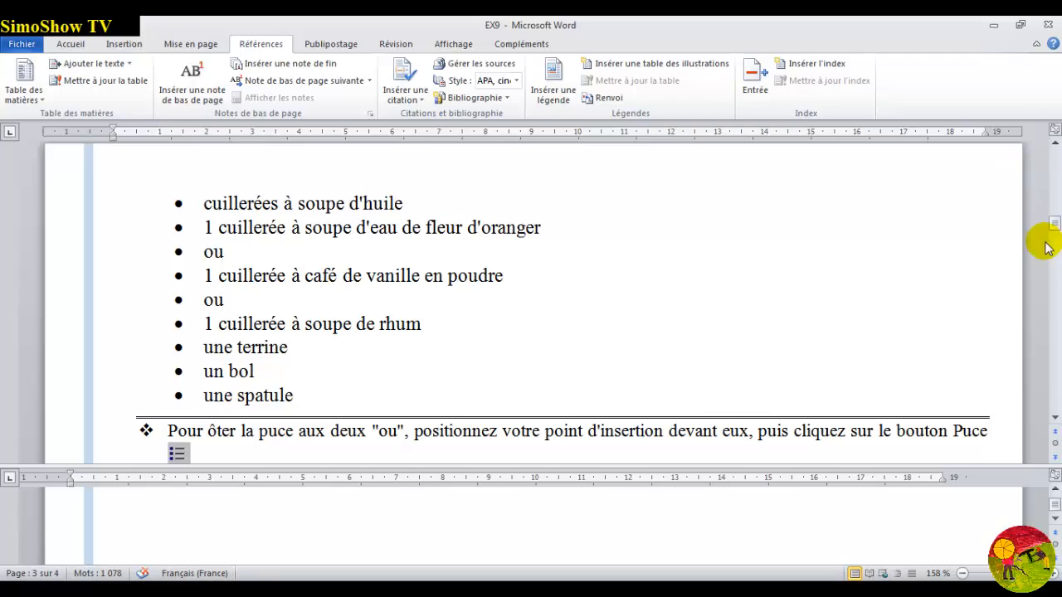
Add an empty paragraph between the last task instruction and the table of contents.
left_click_drag(1053, 228, 1045, 315)
left_click(227, 228)
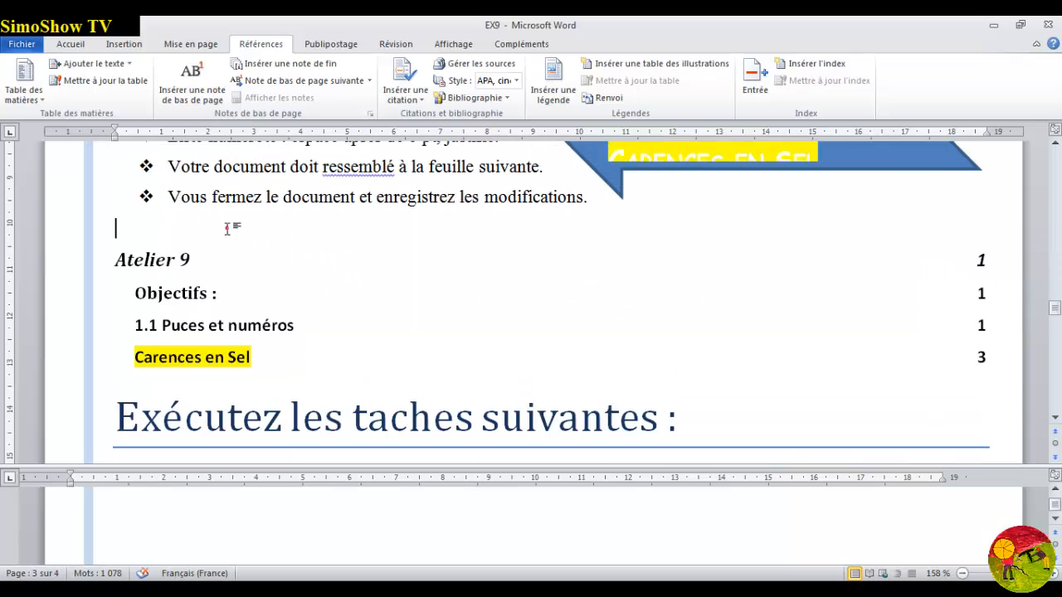
key("Return")
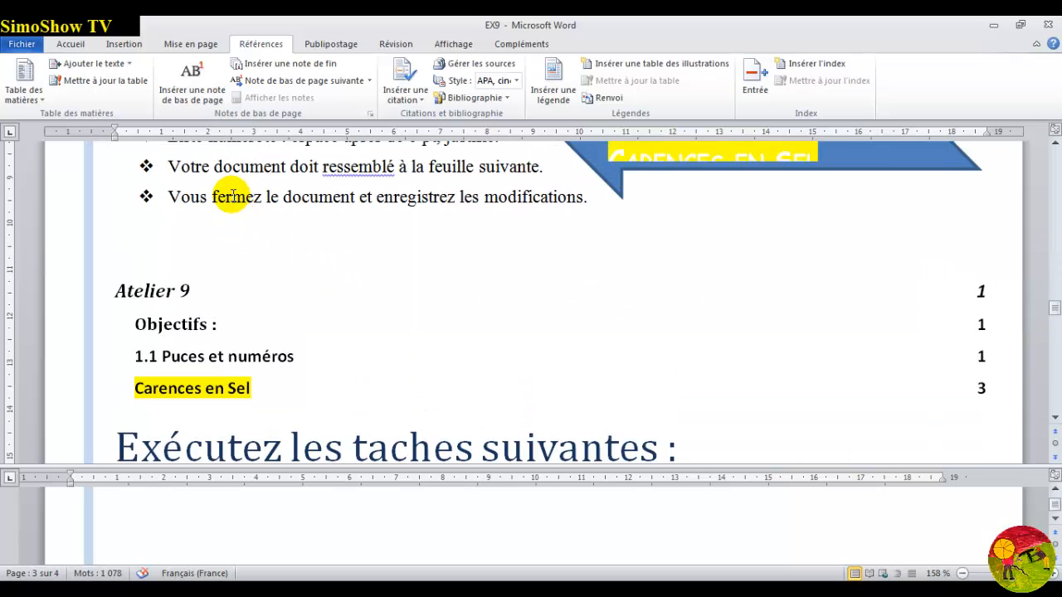
left_click(123, 46)
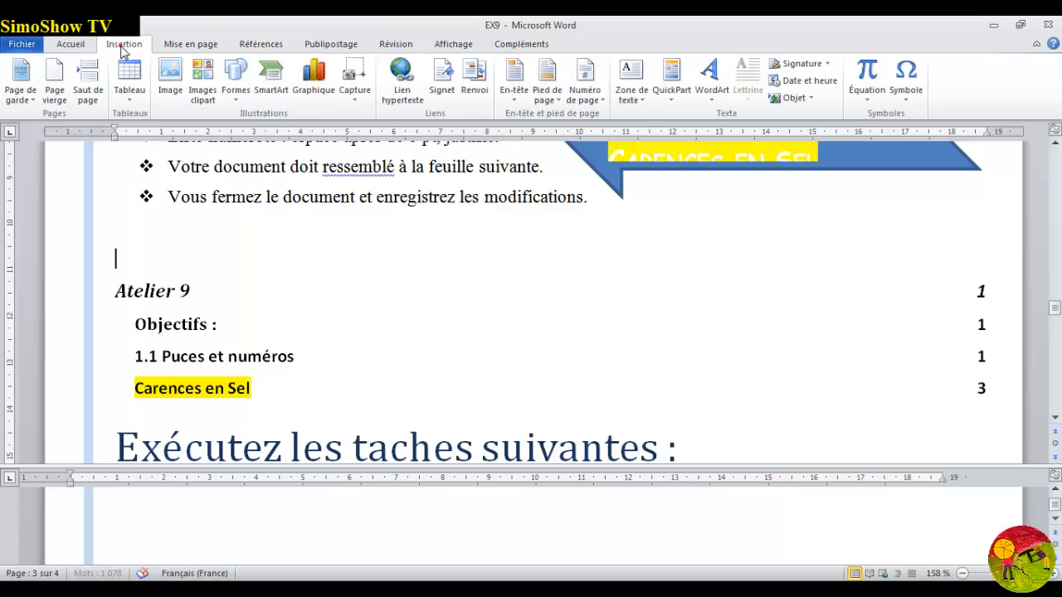
left_click(171, 82)
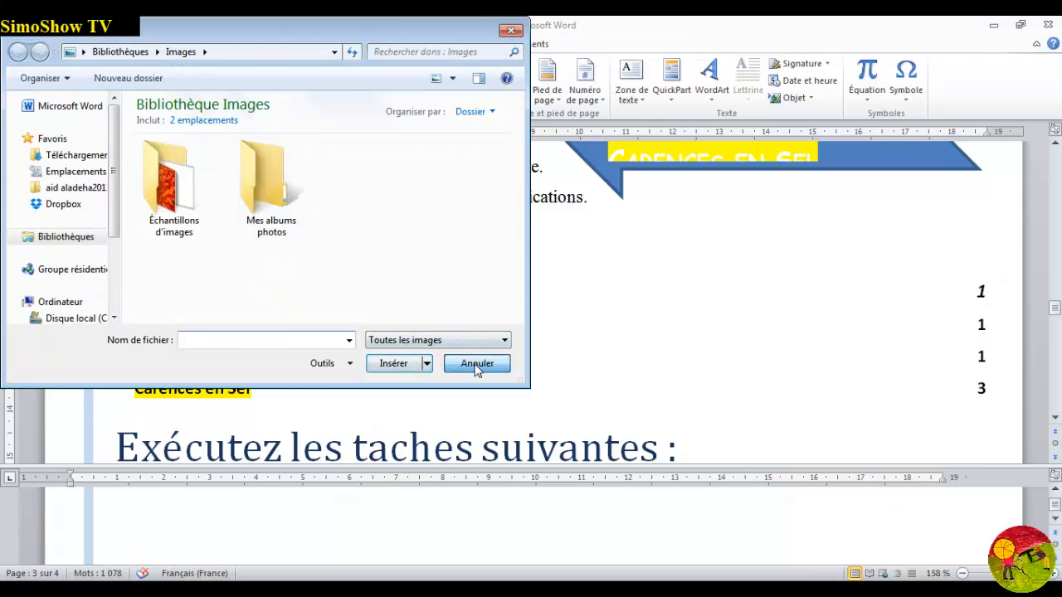
left_click(477, 365)
left_click(203, 83)
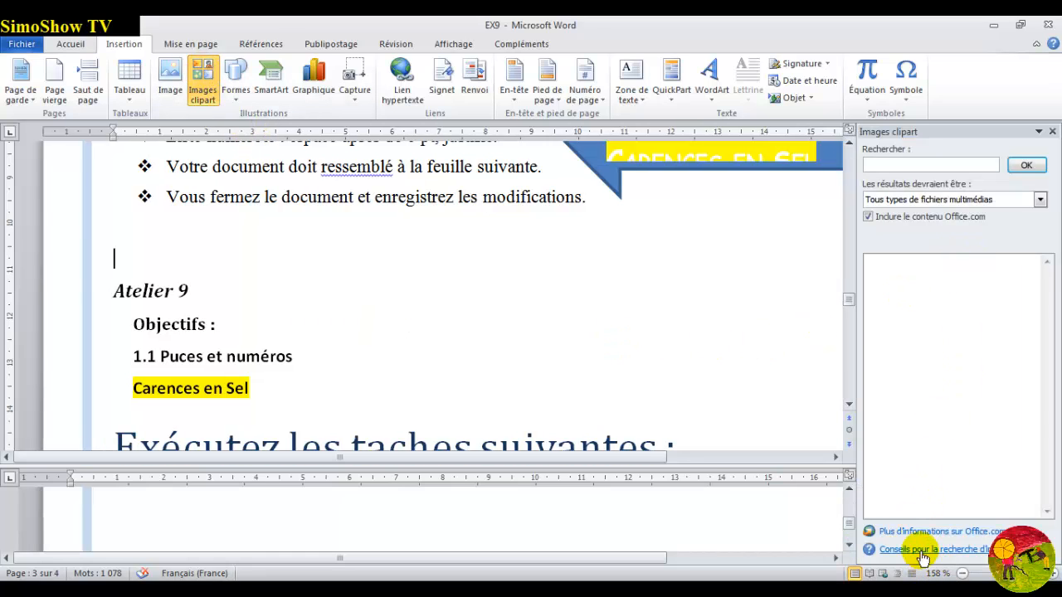
left_click(955, 199)
left_click(922, 178)
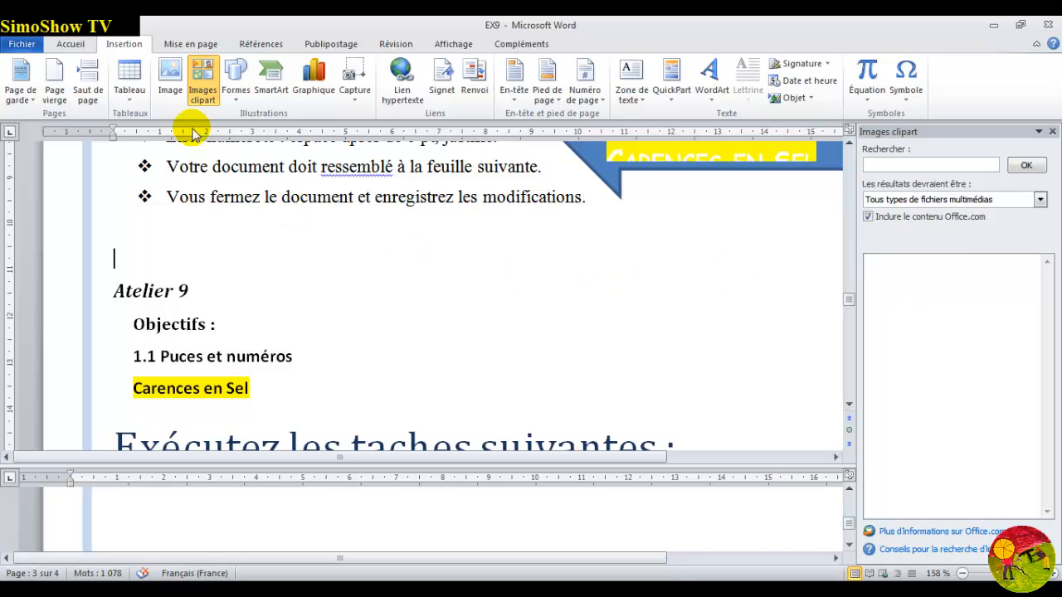
Insert the sample picture Sans titre above the table of contents and shrink it proportionally to about 10.82 cm wide.
left_click(172, 86)
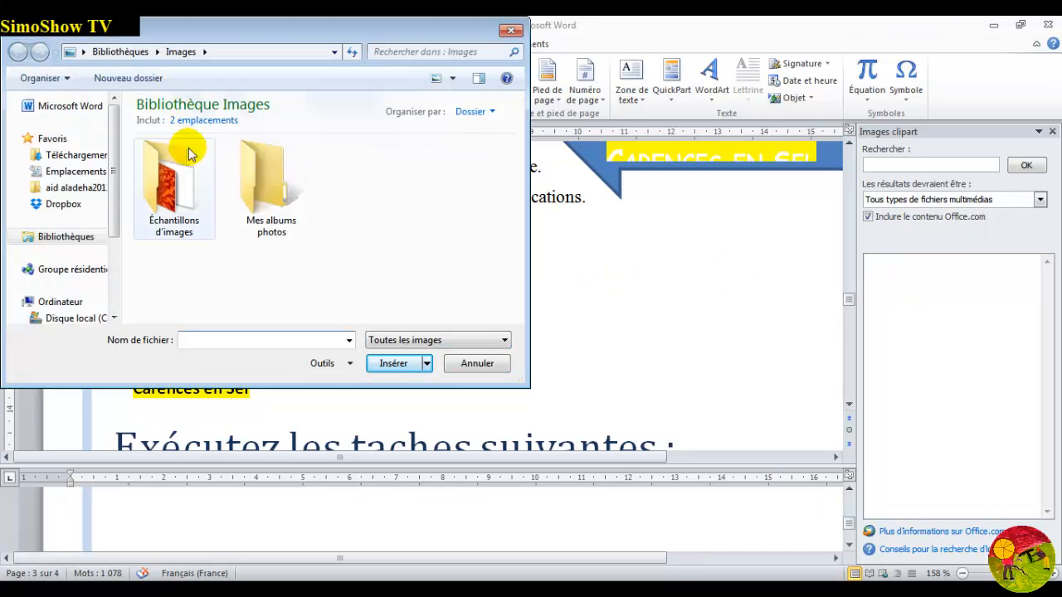
double_click(185, 189)
left_click(477, 260)
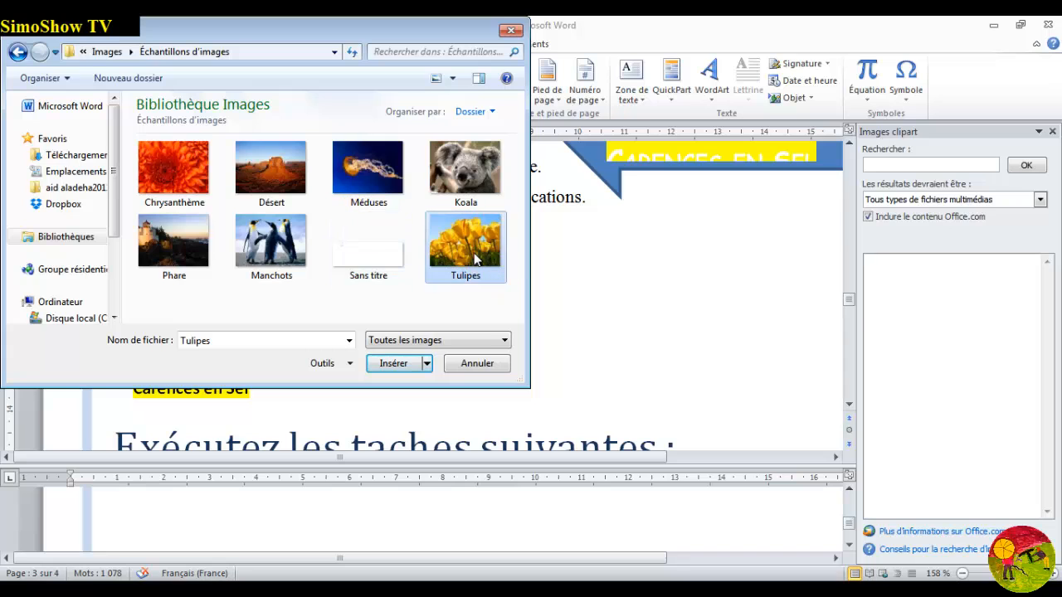
left_click(391, 241)
left_click(402, 364)
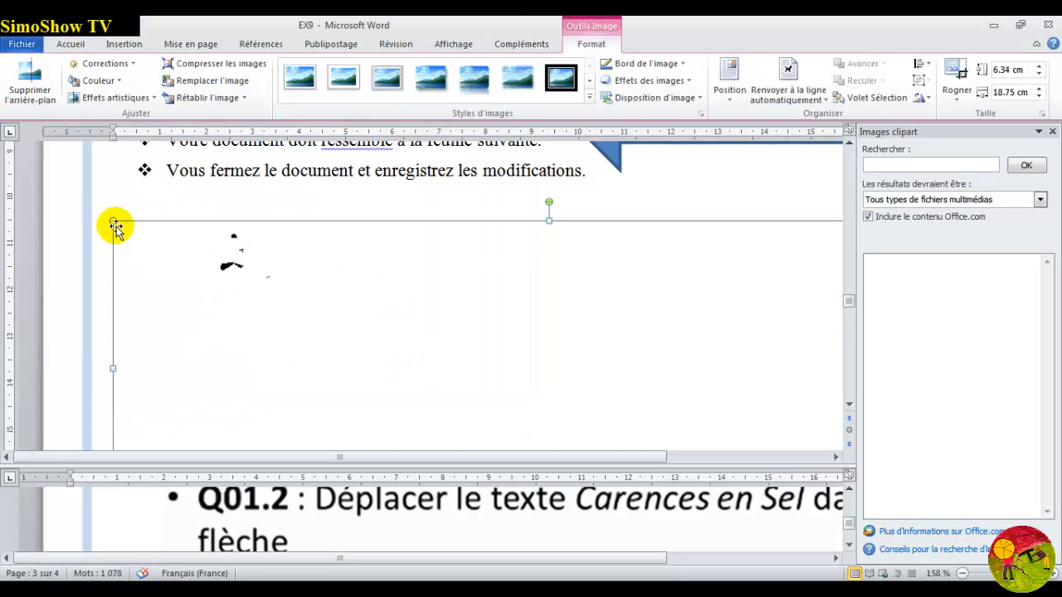
left_click_drag(223, 284, 618, 346)
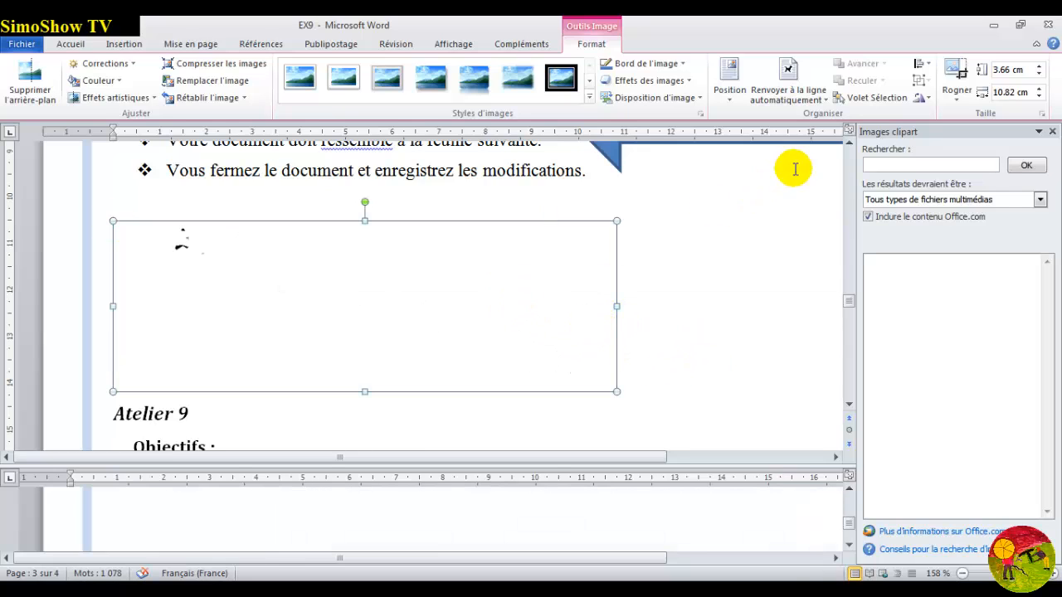
Rotate the inserted picture by 30°.
left_click(928, 98)
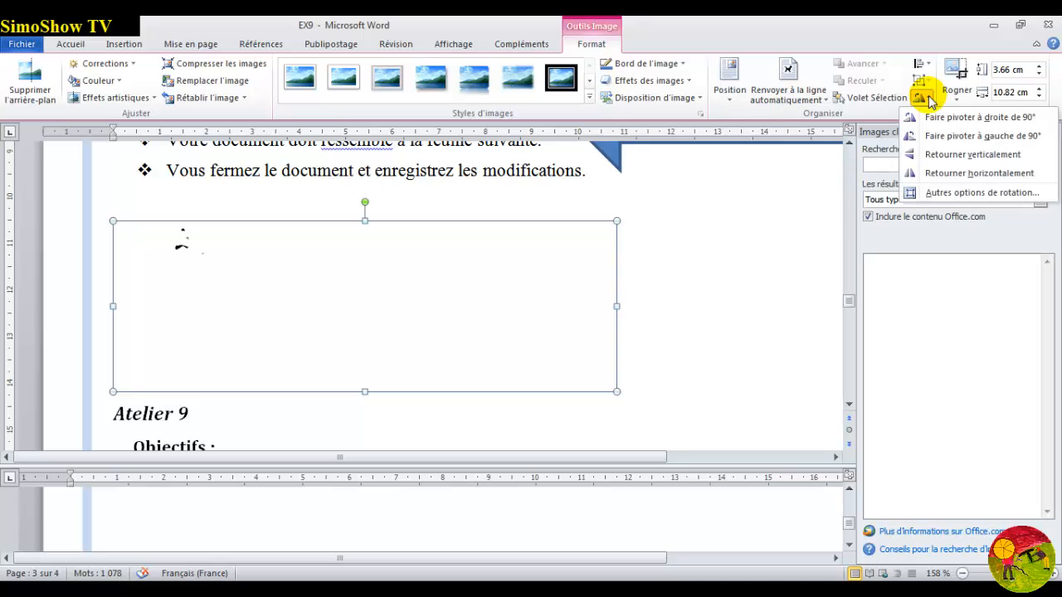
left_click(932, 194)
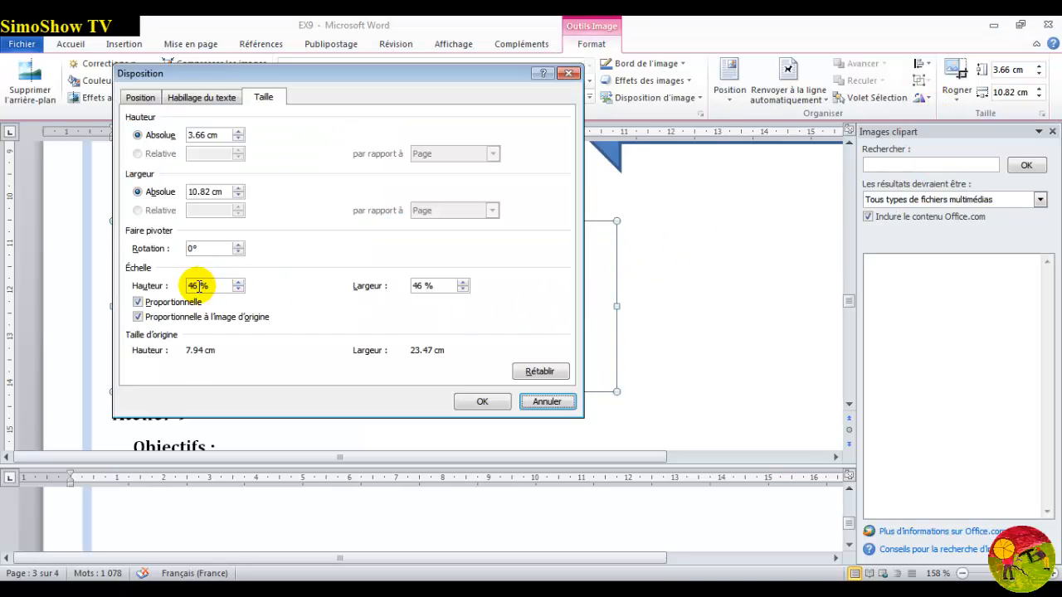
double_click(190, 247)
left_click(191, 247)
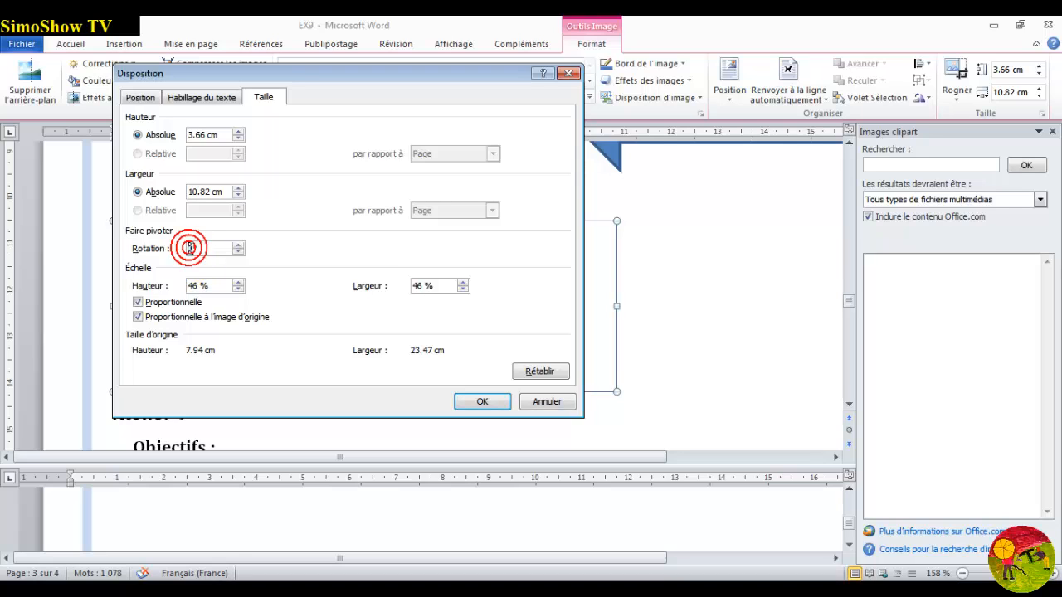
type("3")
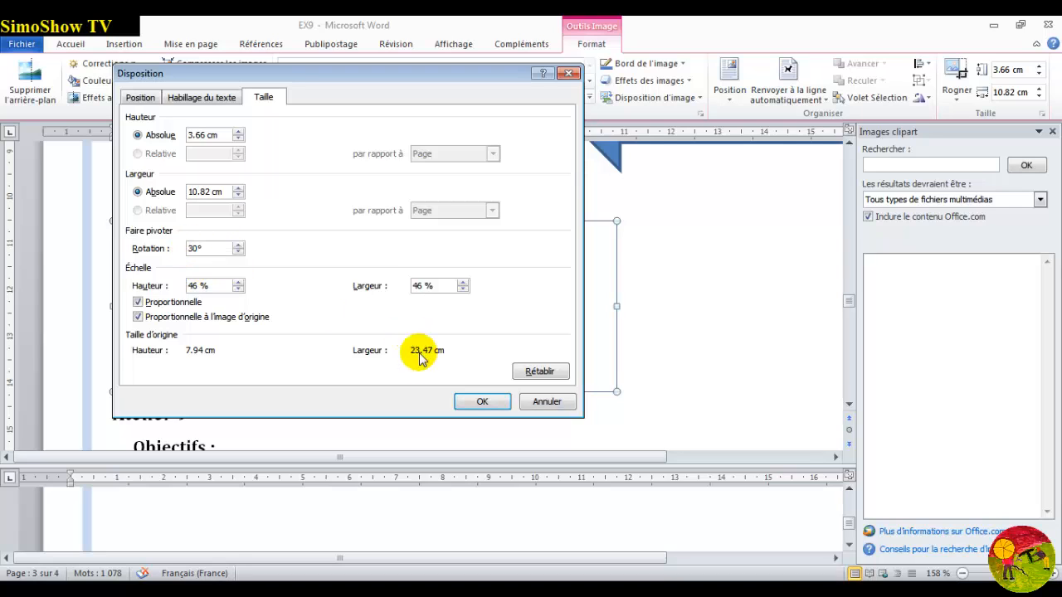
left_click(477, 403)
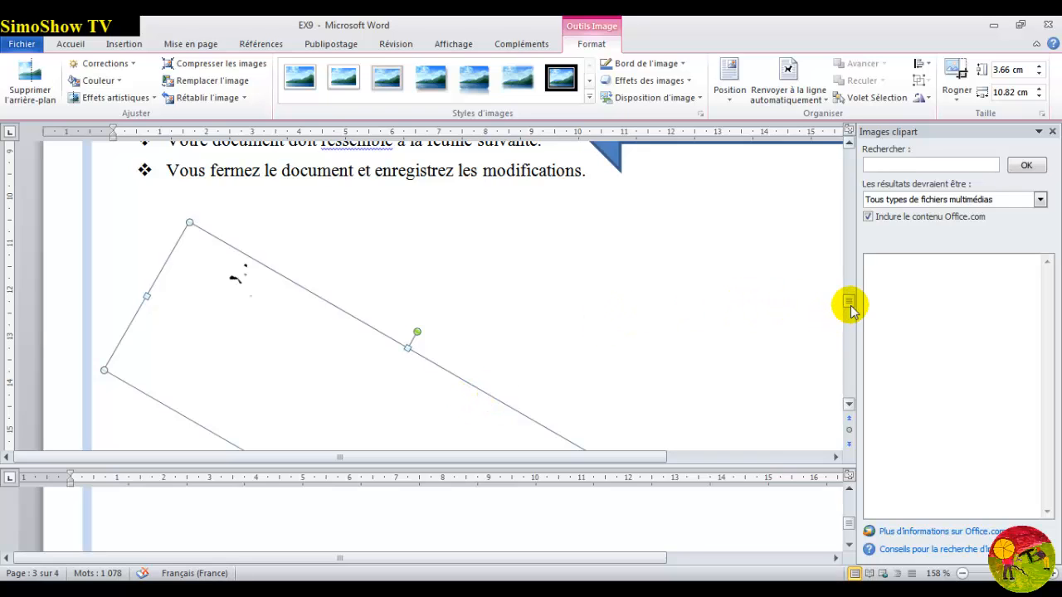
left_click_drag(849, 305, 843, 256)
left_click(654, 295)
left_click(654, 264)
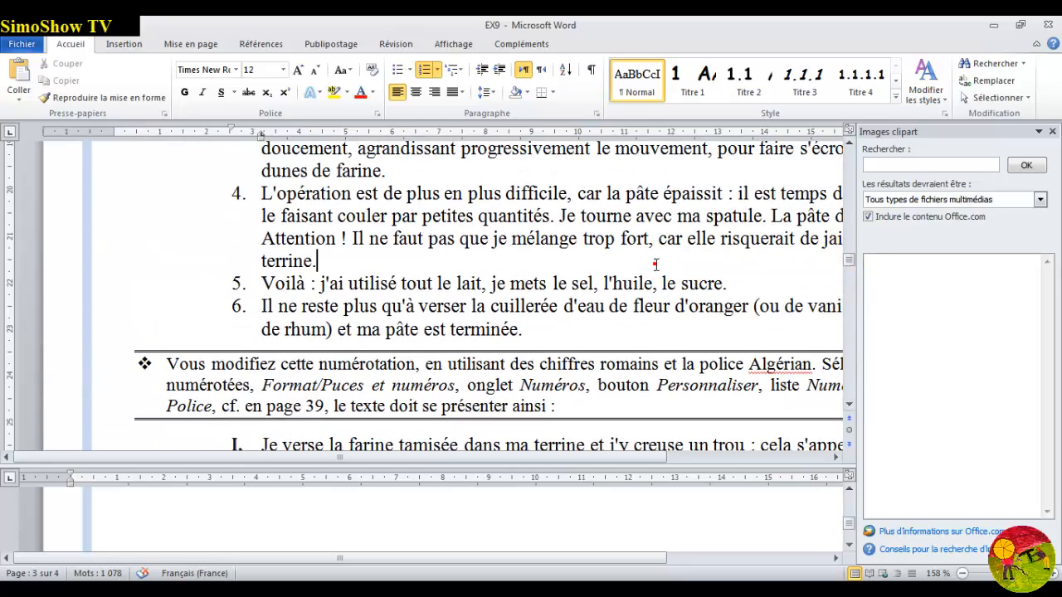
scroll(841, 237, "up", 4)
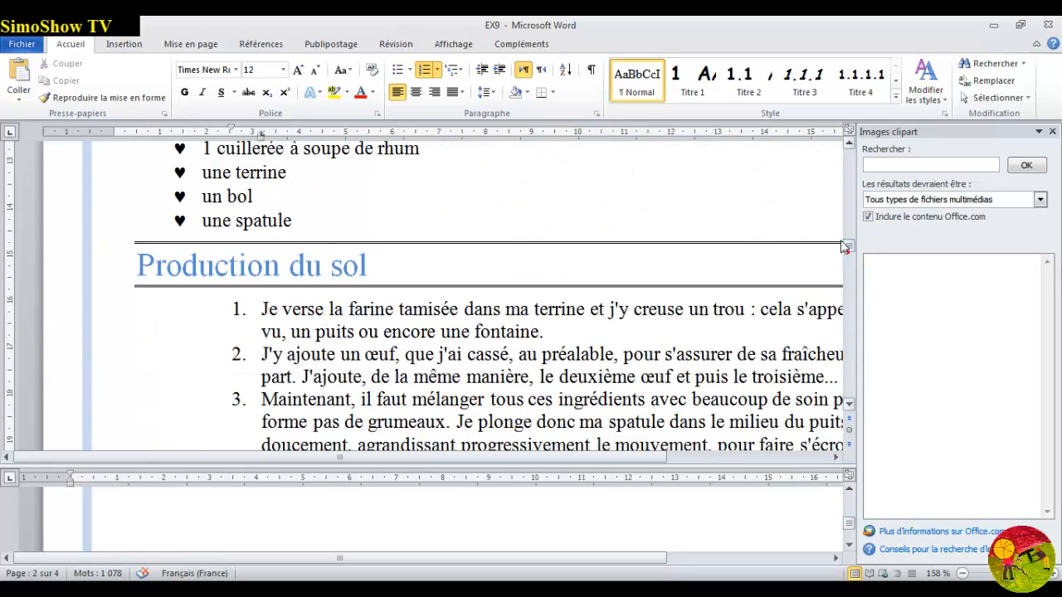
left_click(626, 340)
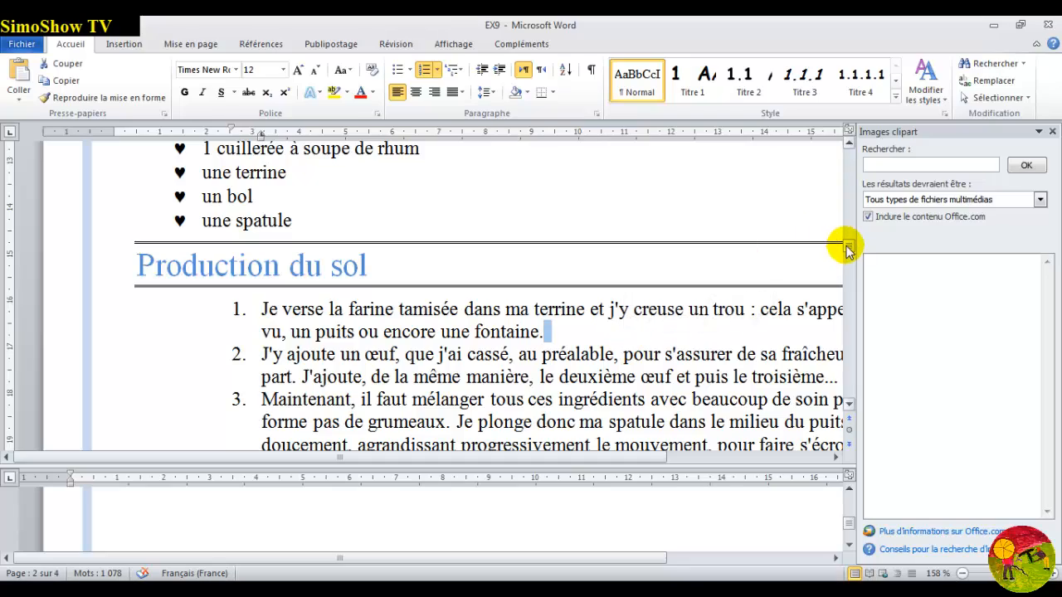
left_click_drag(845, 244, 855, 306)
left_click(500, 315)
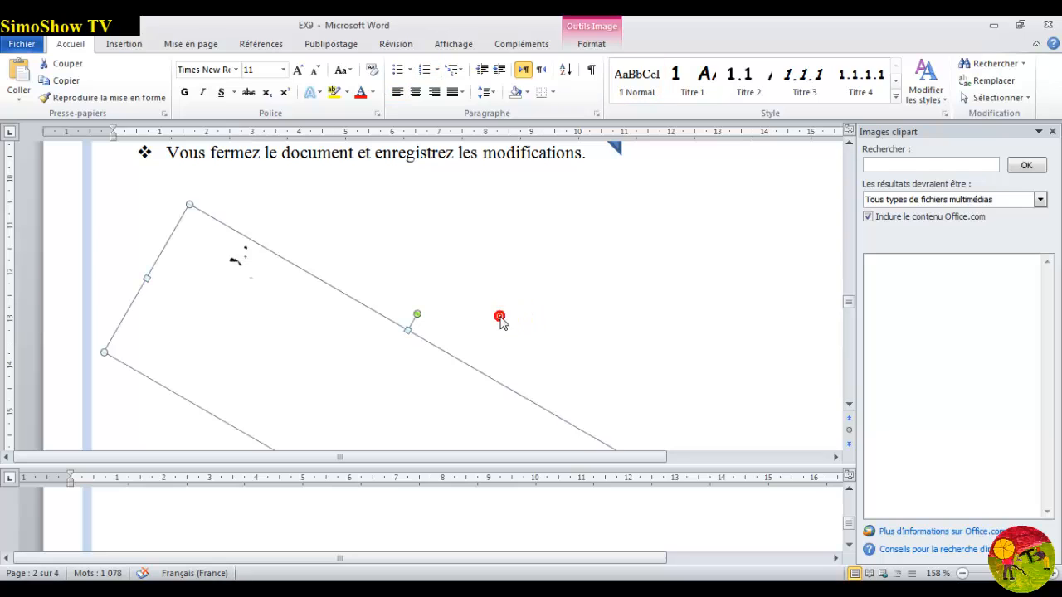
left_click(126, 43)
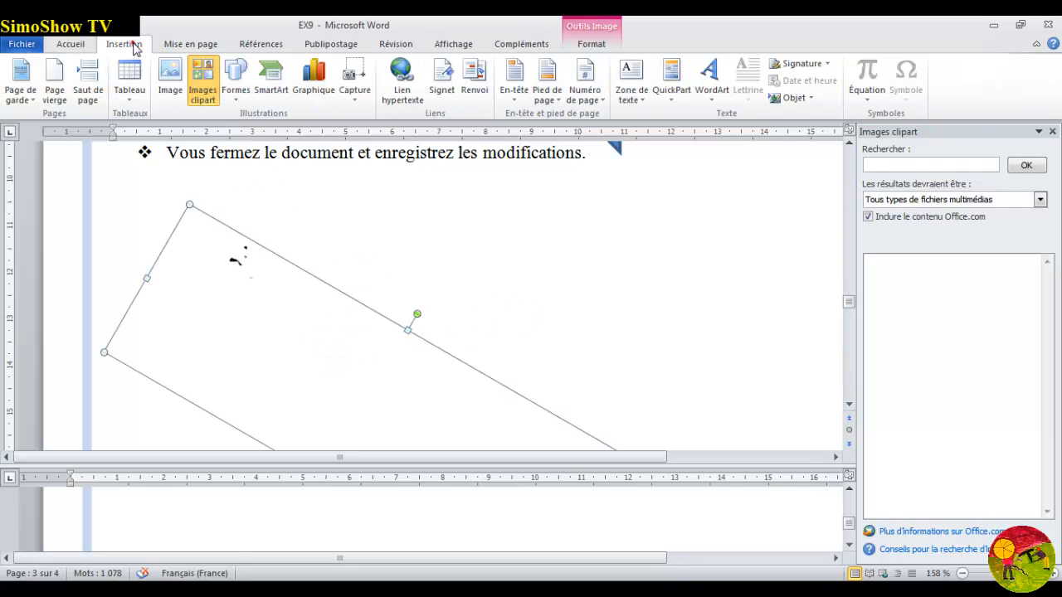
left_click(400, 98)
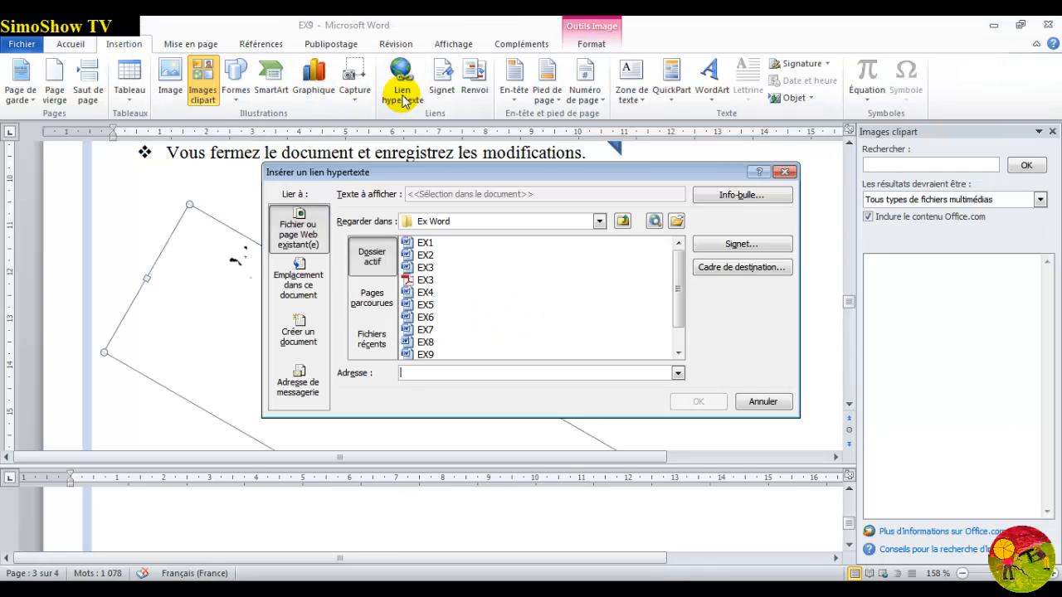
left_click(311, 278)
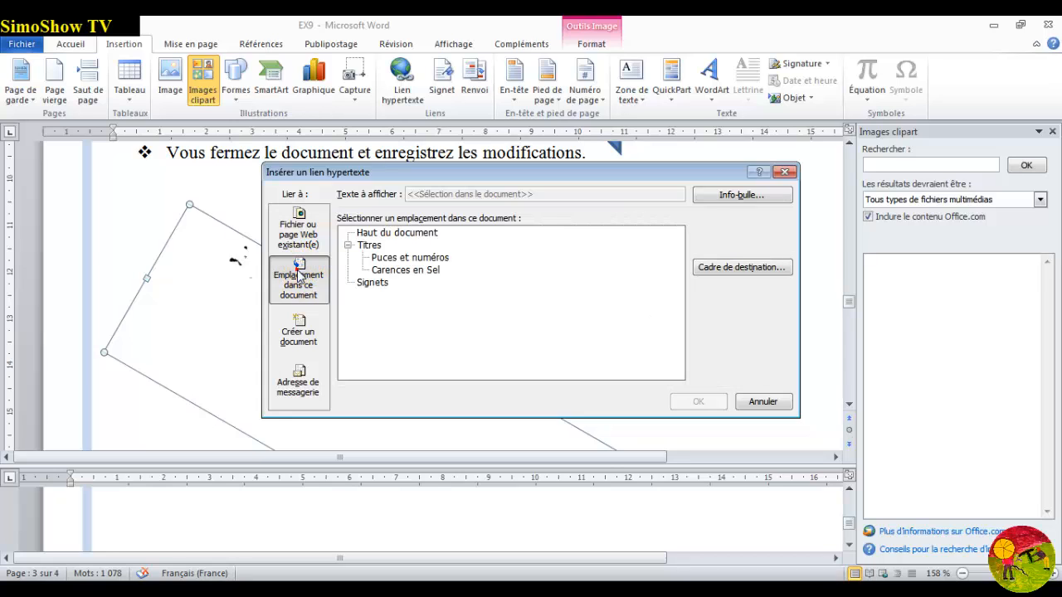
left_click(391, 272)
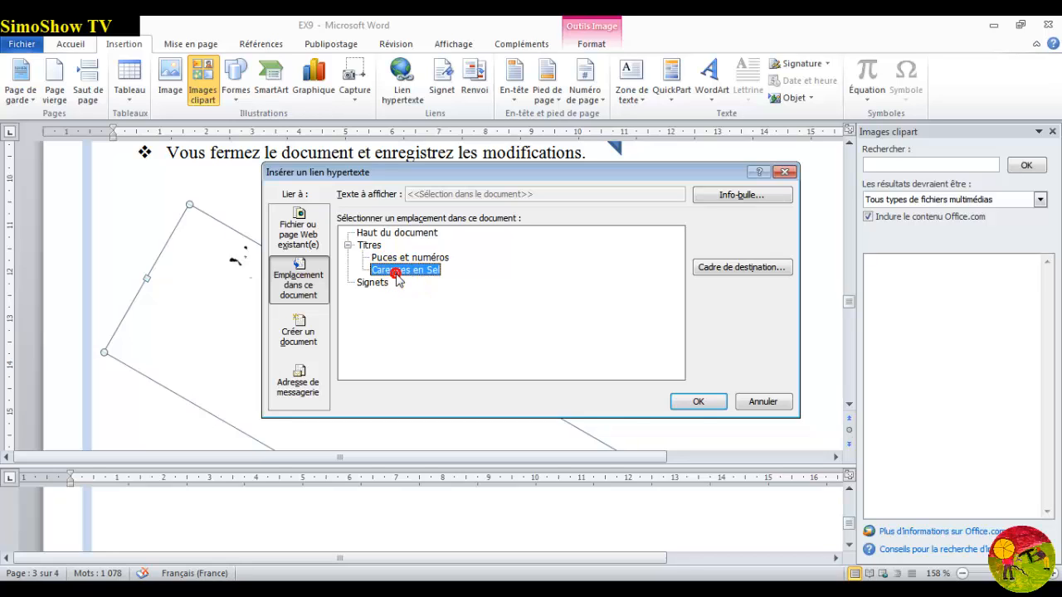
left_click(698, 406)
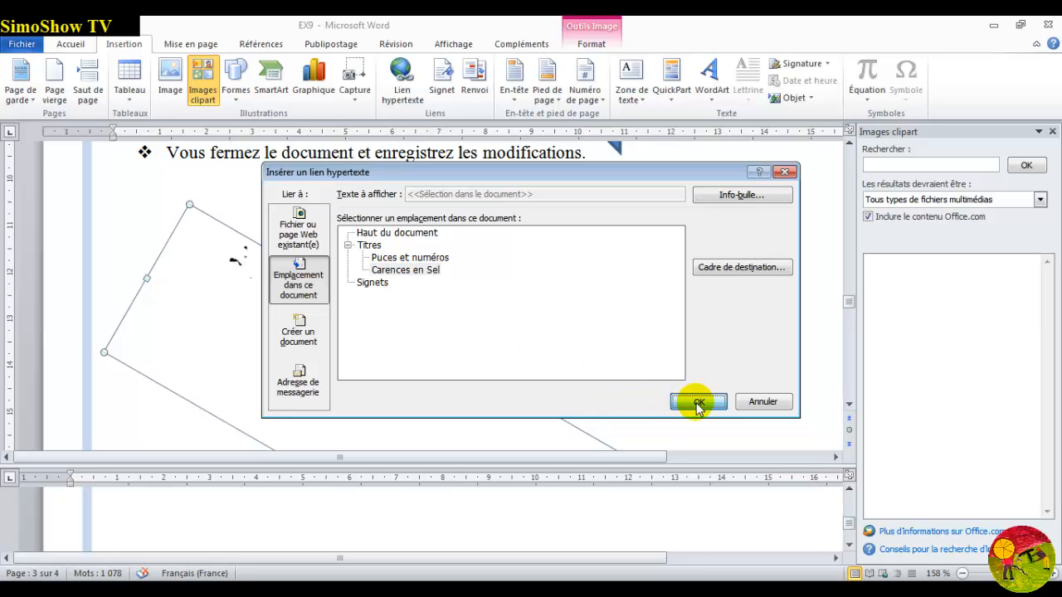
left_click(370, 284)
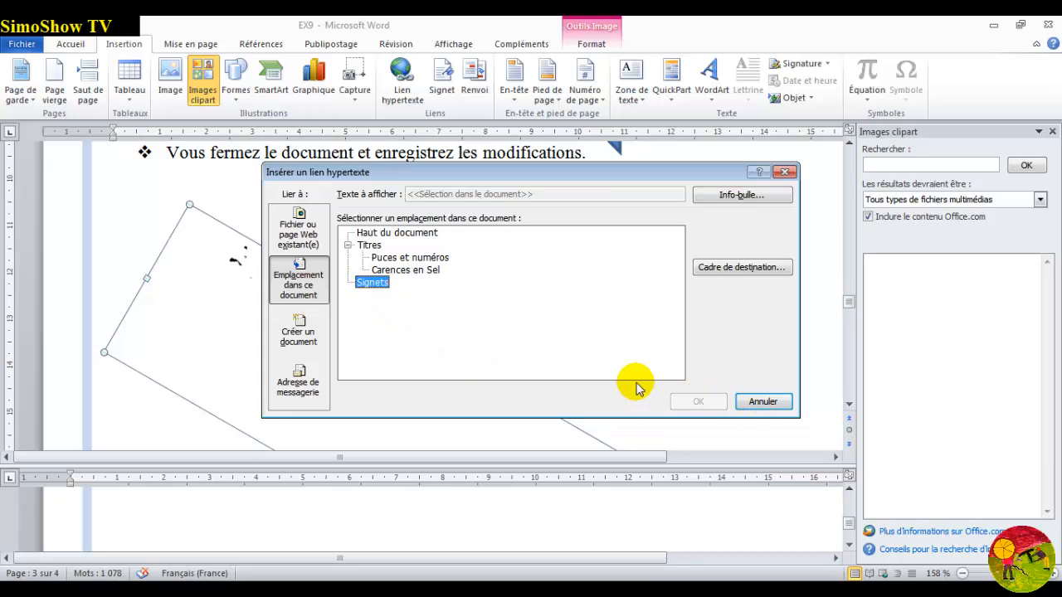
left_click(762, 402)
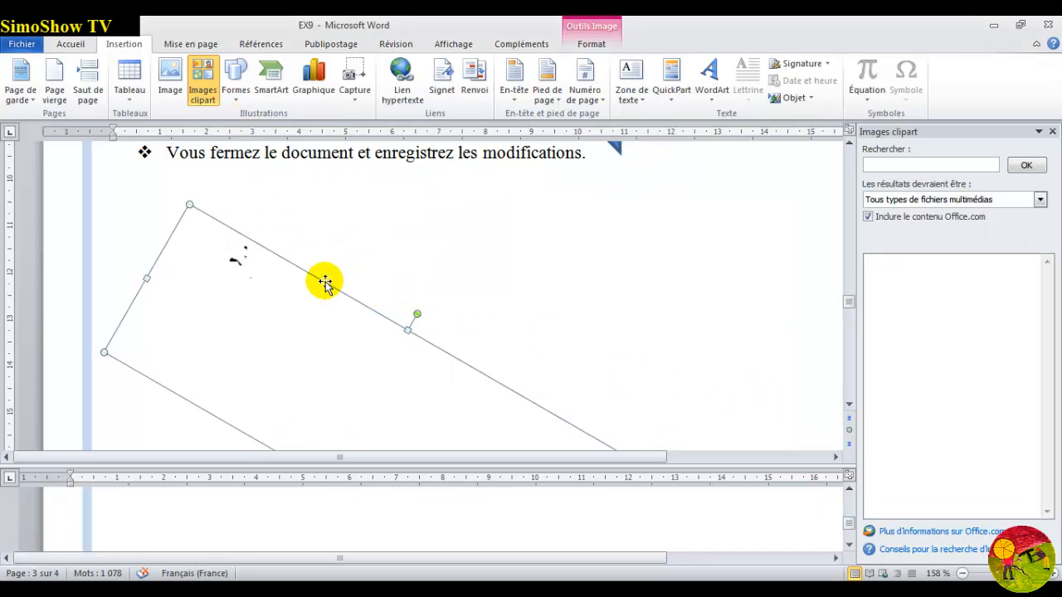
Add a hyperlink from the rotated picture to the heading Carences en Sel in this document.
left_click(402, 83)
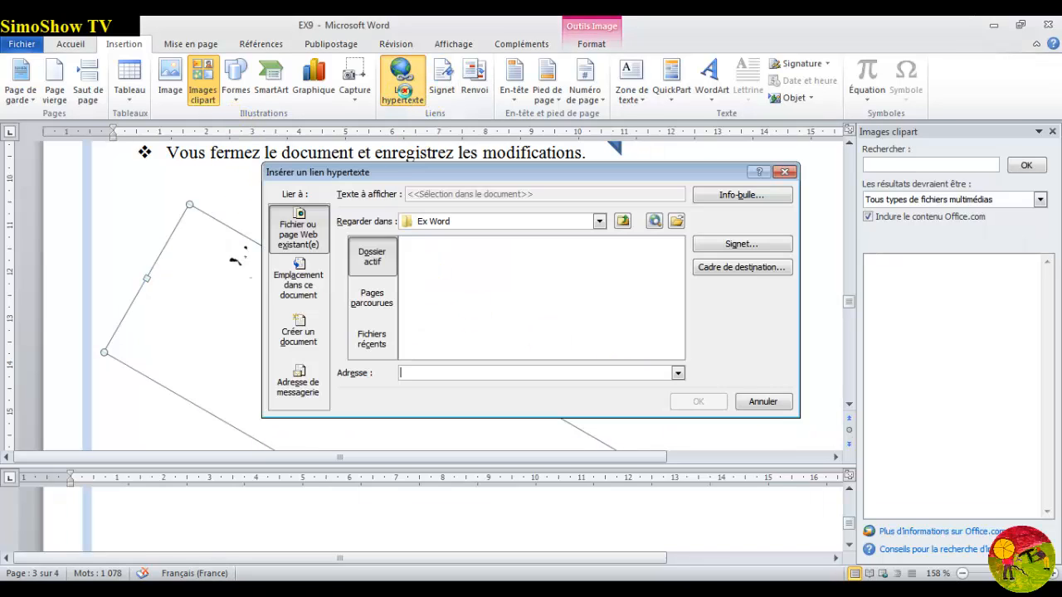
left_click(299, 282)
left_click(405, 270)
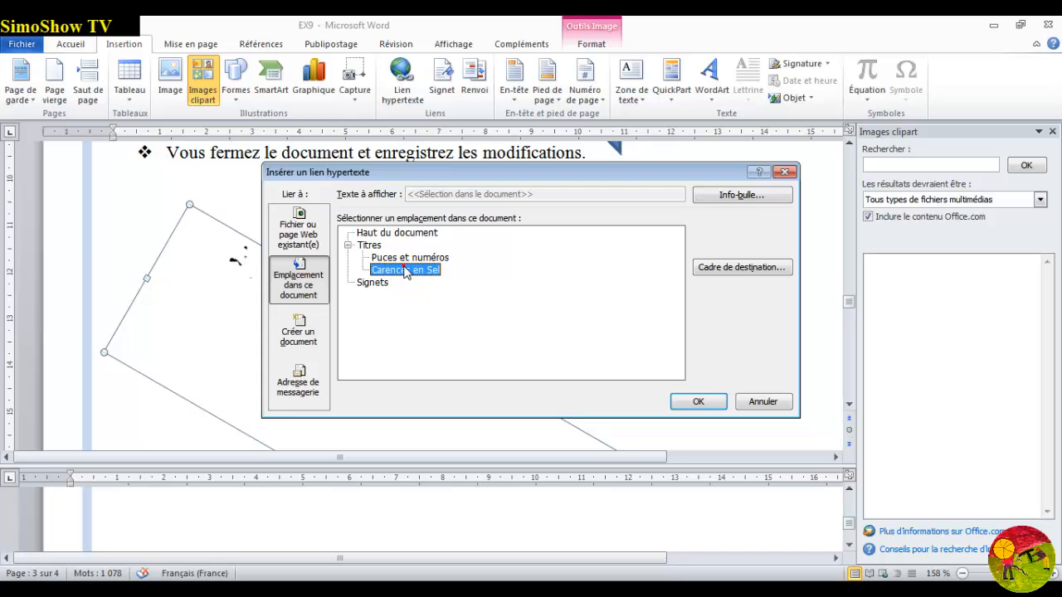
left_click(693, 401)
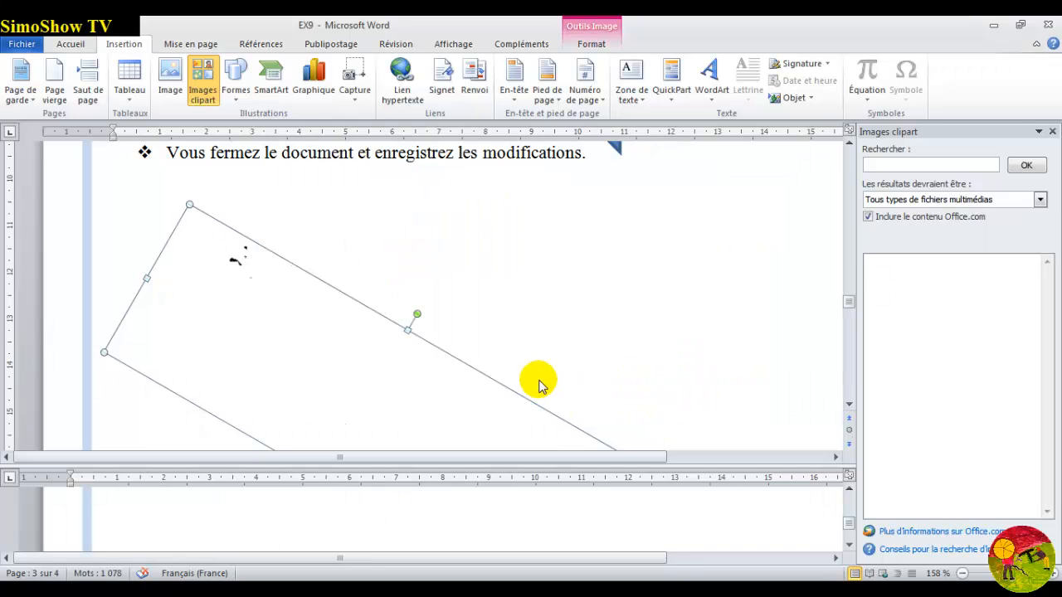
Test the picture's hyperlink by following it.
left_click(452, 163)
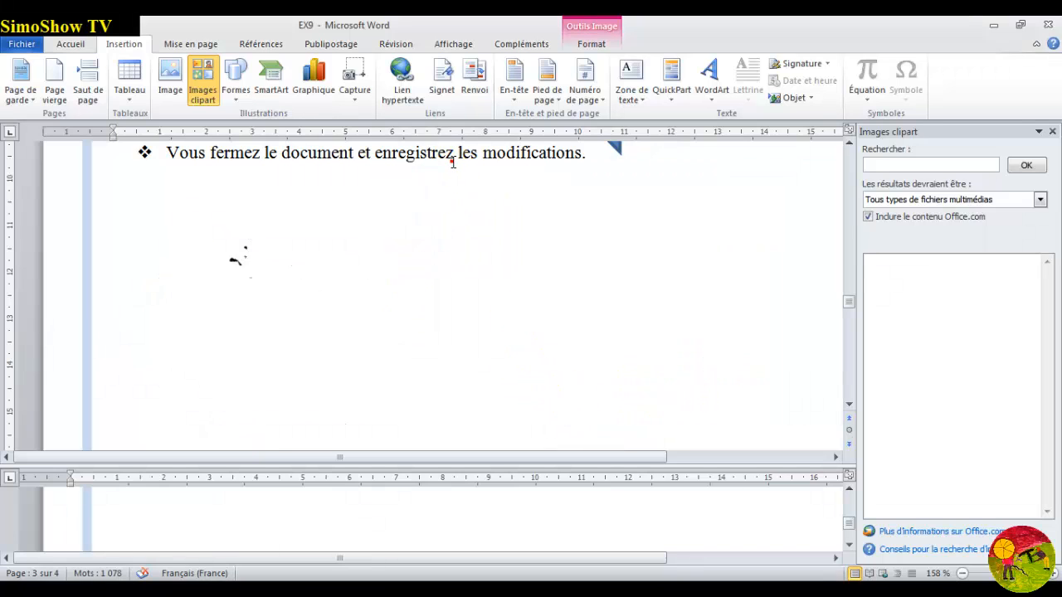
left_click(333, 332)
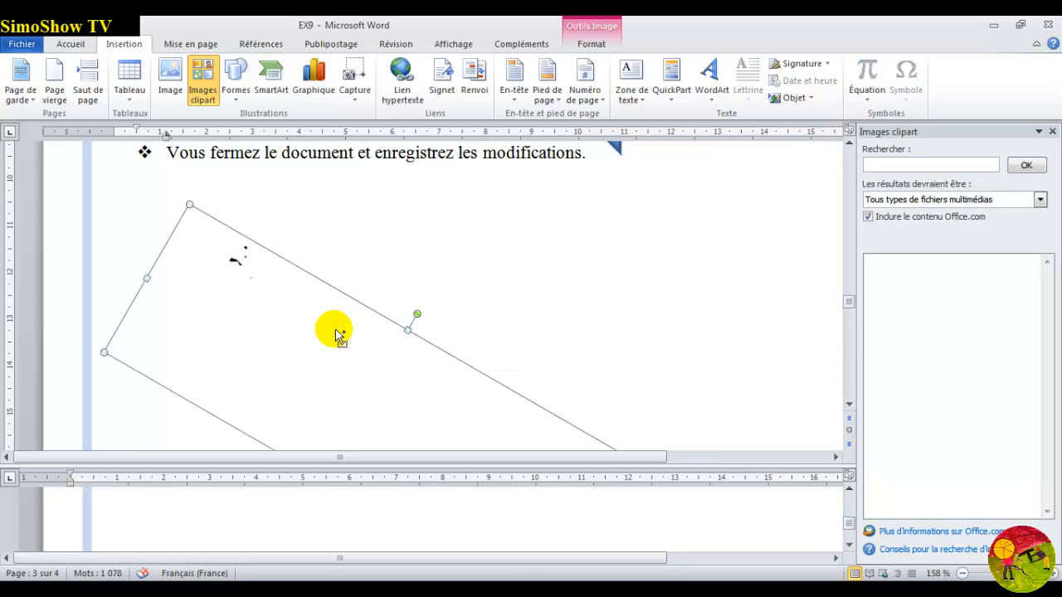
left_click(335, 330, "ctrl")
left_click(335, 330, "ctrl")
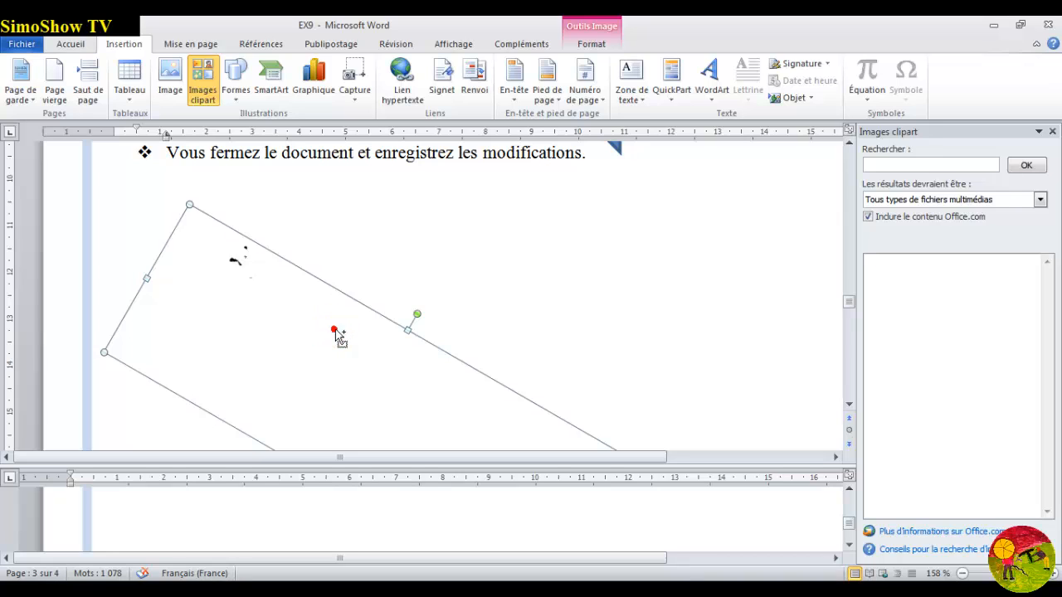
left_click(404, 218)
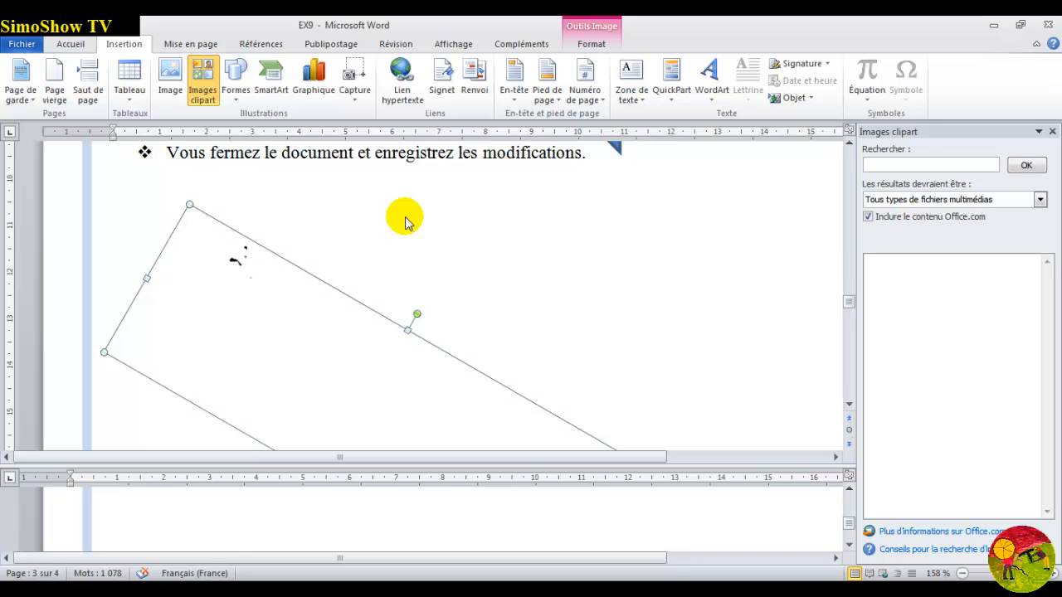
Insert a bibliography on a new line between the table of contents and the heading Exécutez les taches suivantes.
left_click_drag(847, 301, 846, 321)
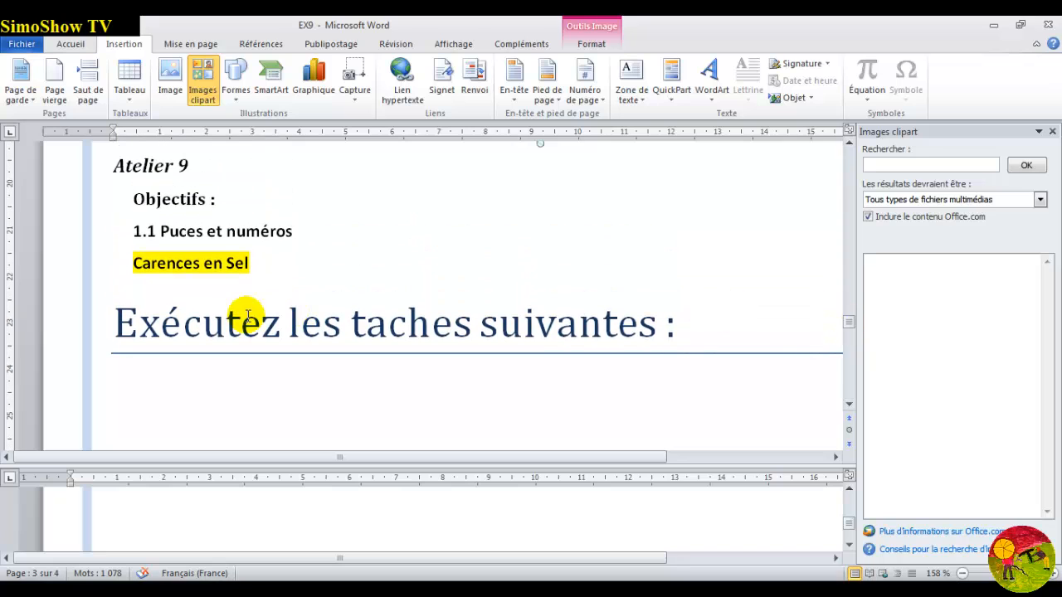
left_click(185, 300)
left_click(265, 266)
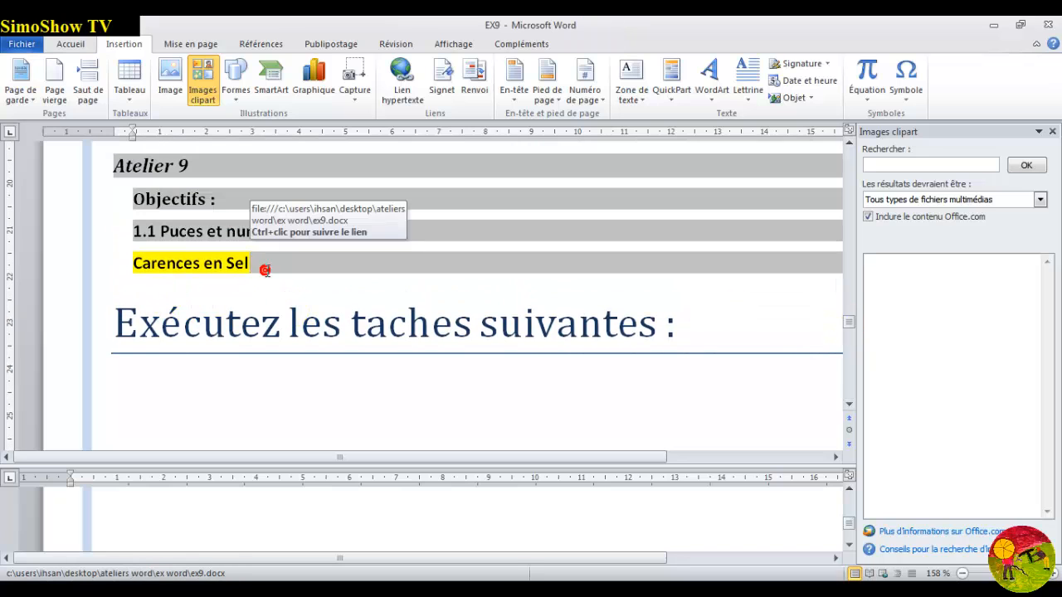
left_click(220, 287)
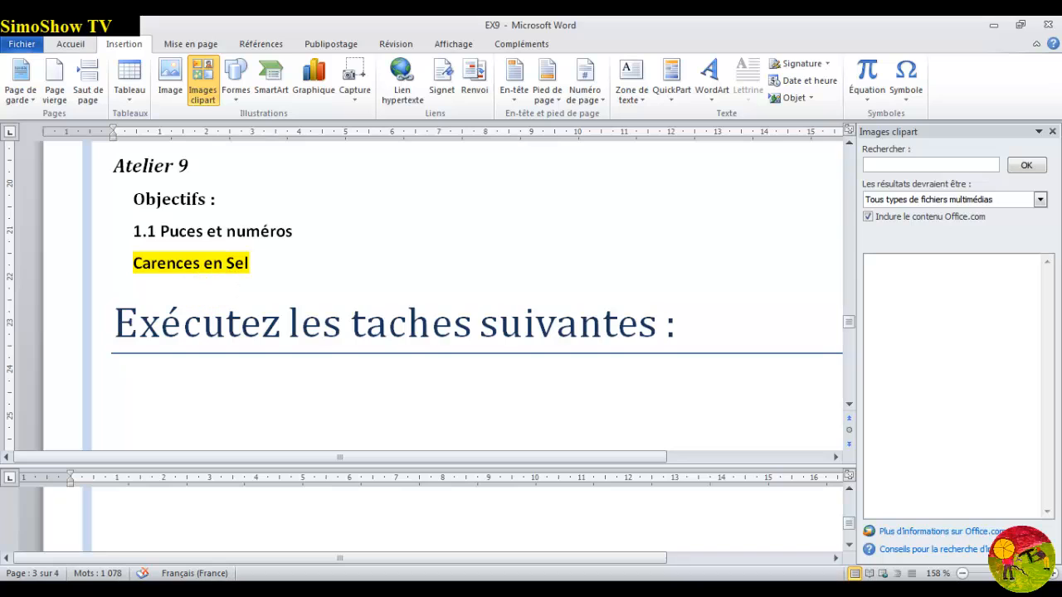
key("Return")
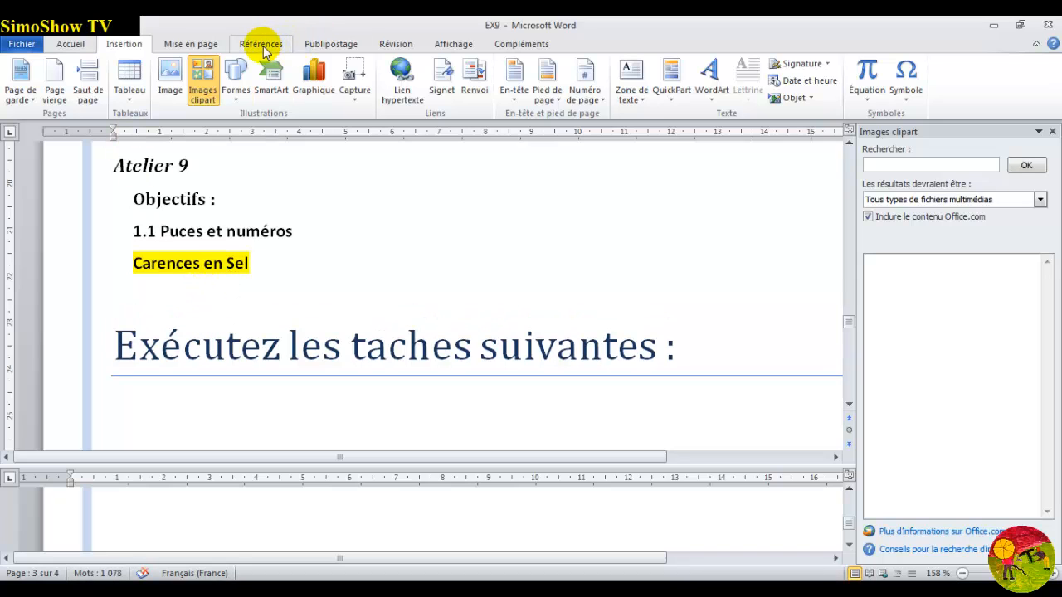
left_click(261, 45)
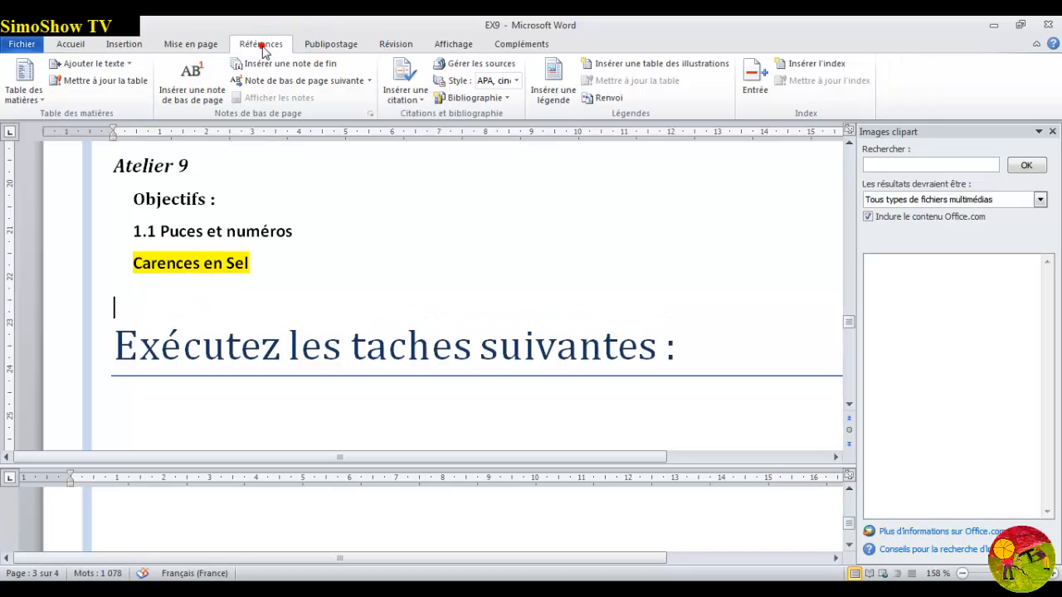
left_click(506, 100)
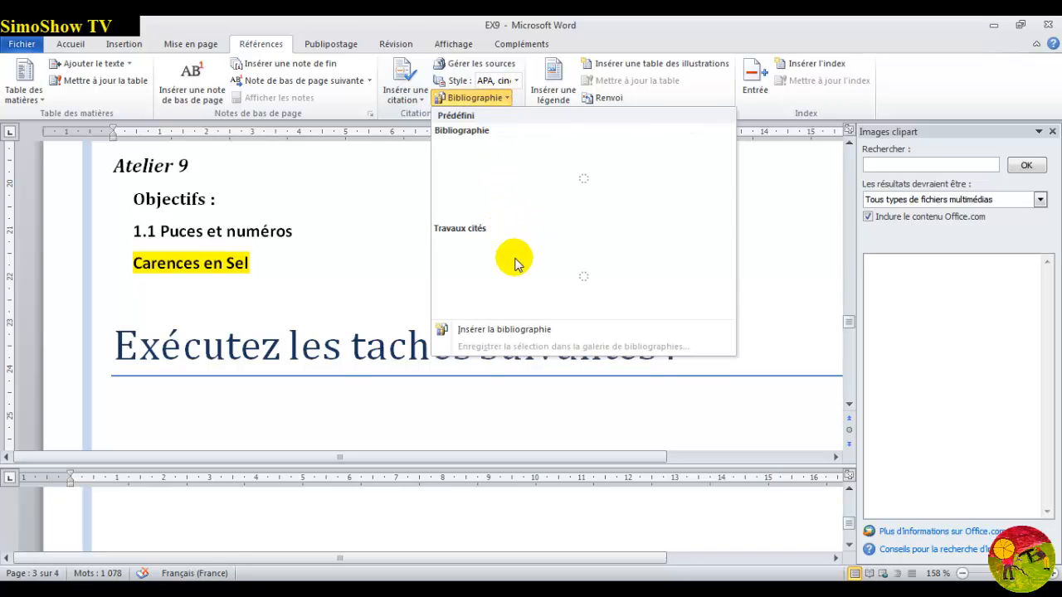
left_click(501, 329)
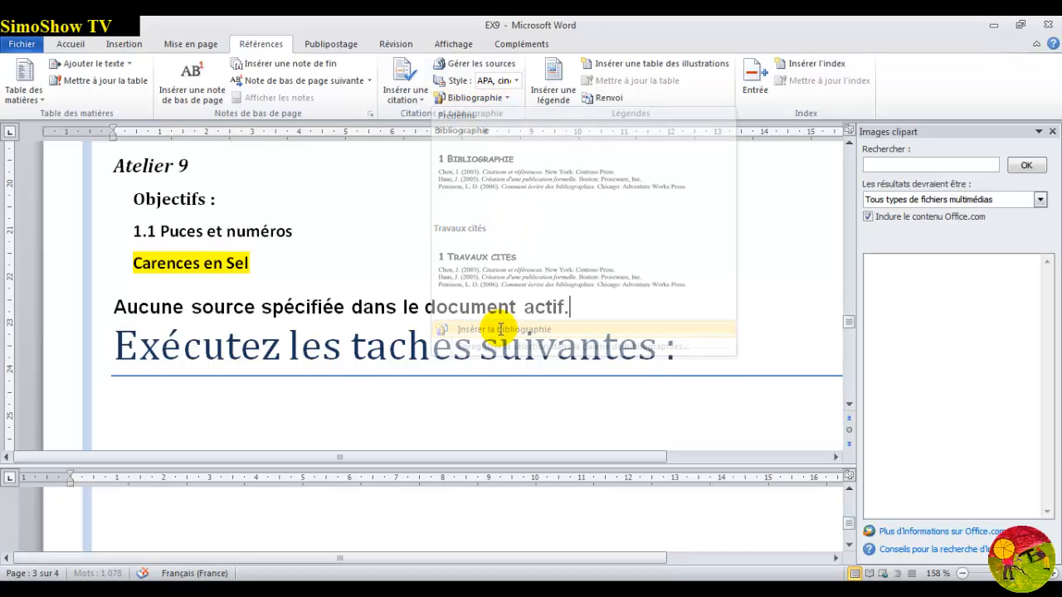